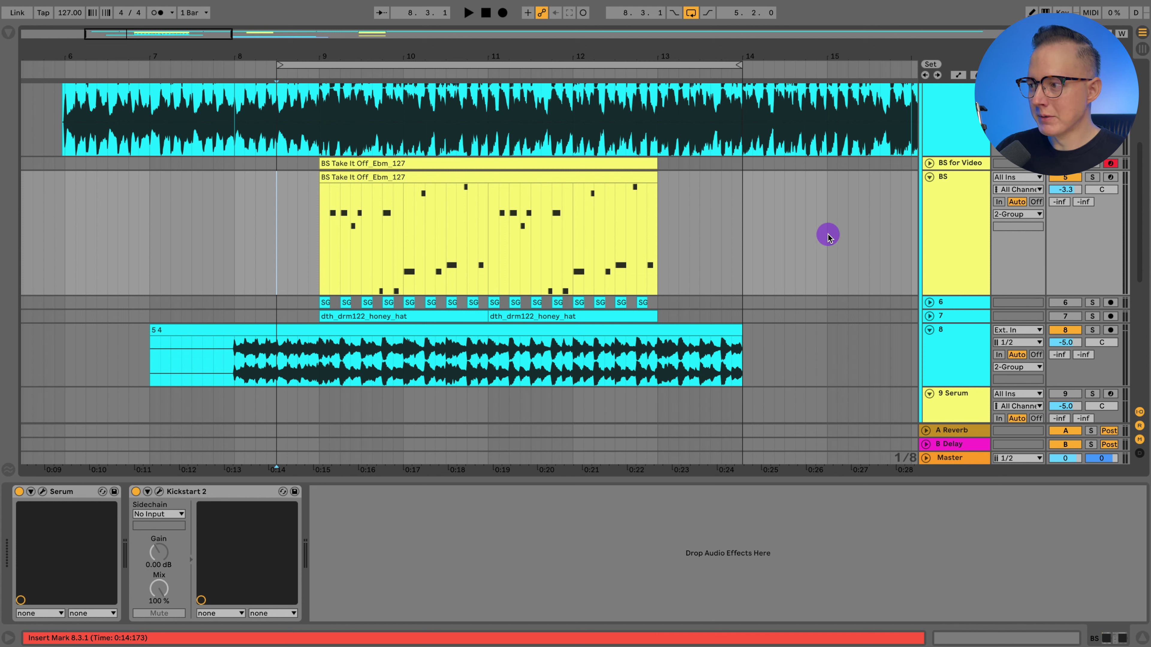
Play the full mix, and solo the BS track to hear it alone from bar 9
{"action": "key", "text": "space"}
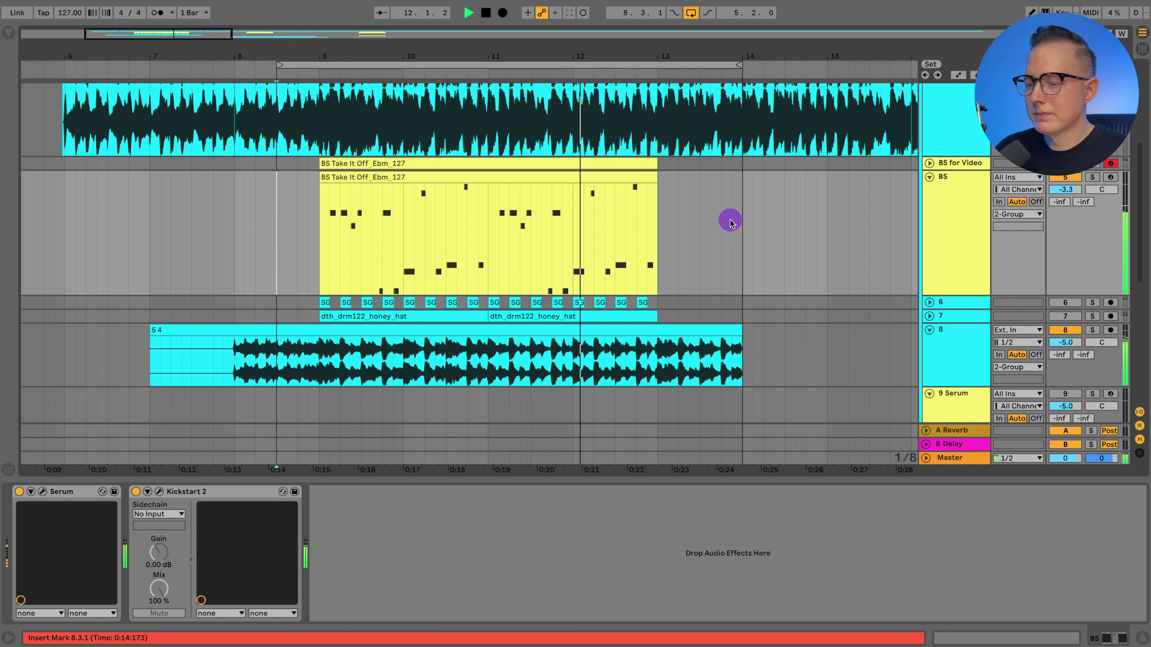
{"action": "key", "text": "space"}
{"action": "left_click", "coordinate": [1092, 177]}
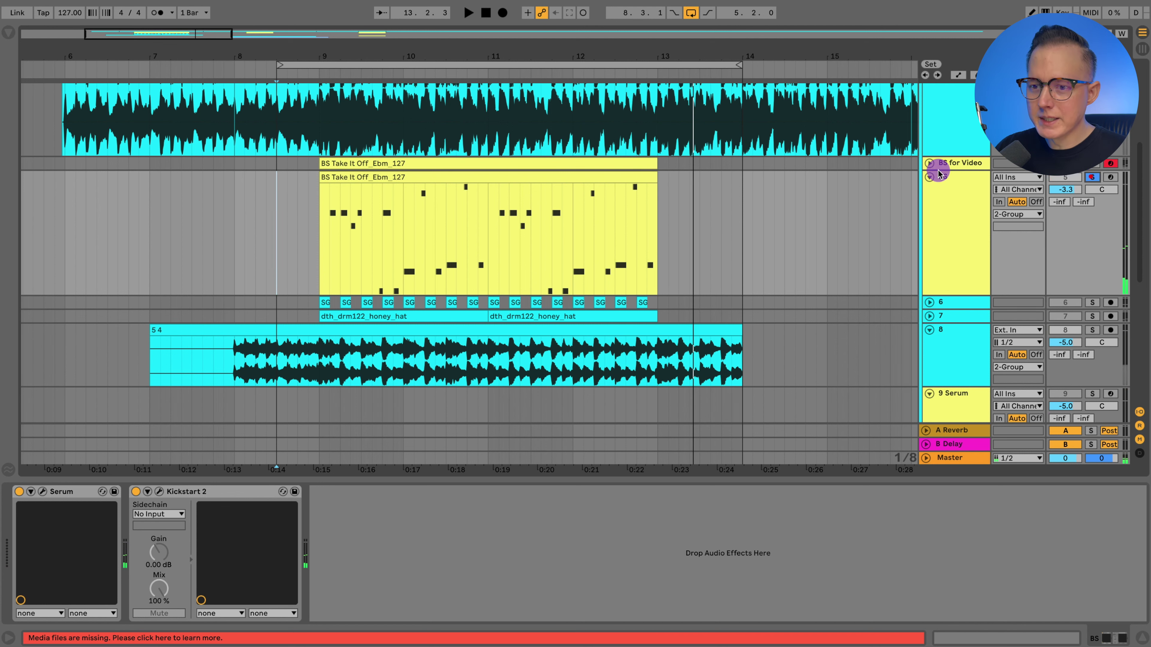
{"action": "left_click", "coordinate": [319, 249]}
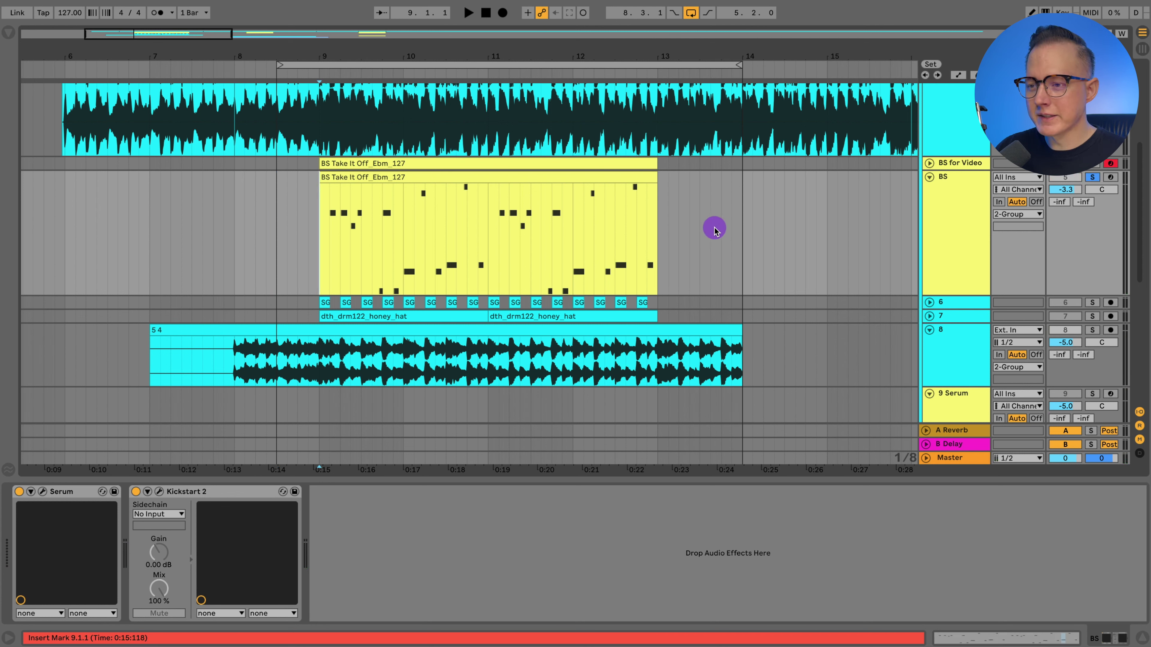
{"action": "key", "text": "space"}
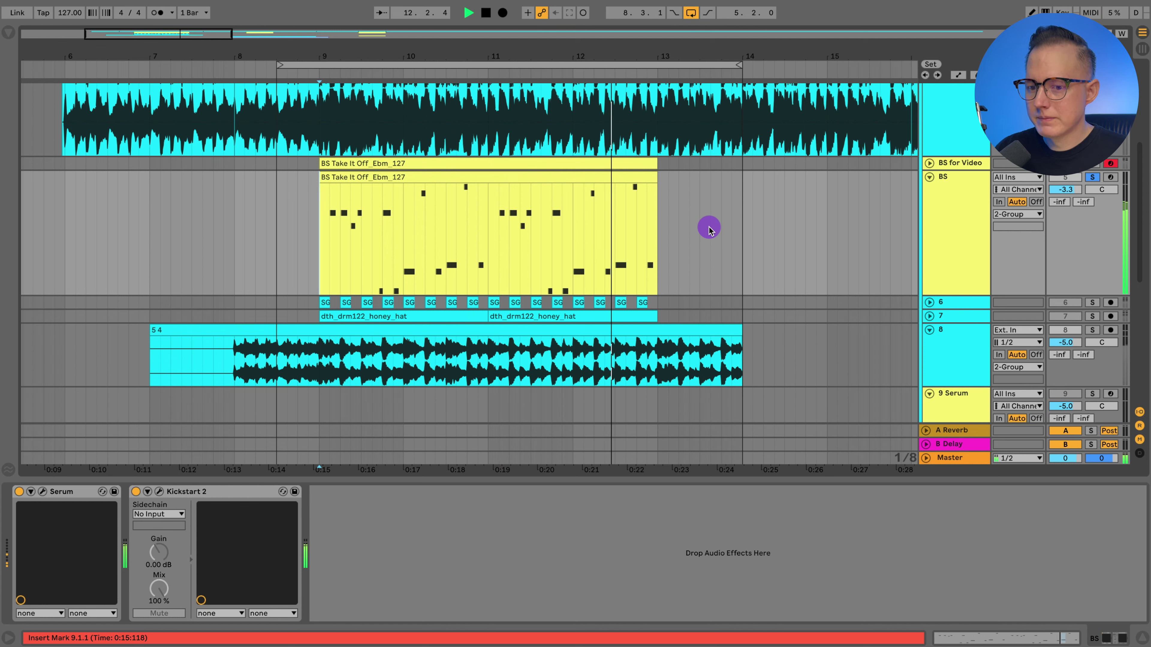
{"action": "key", "text": "space"}
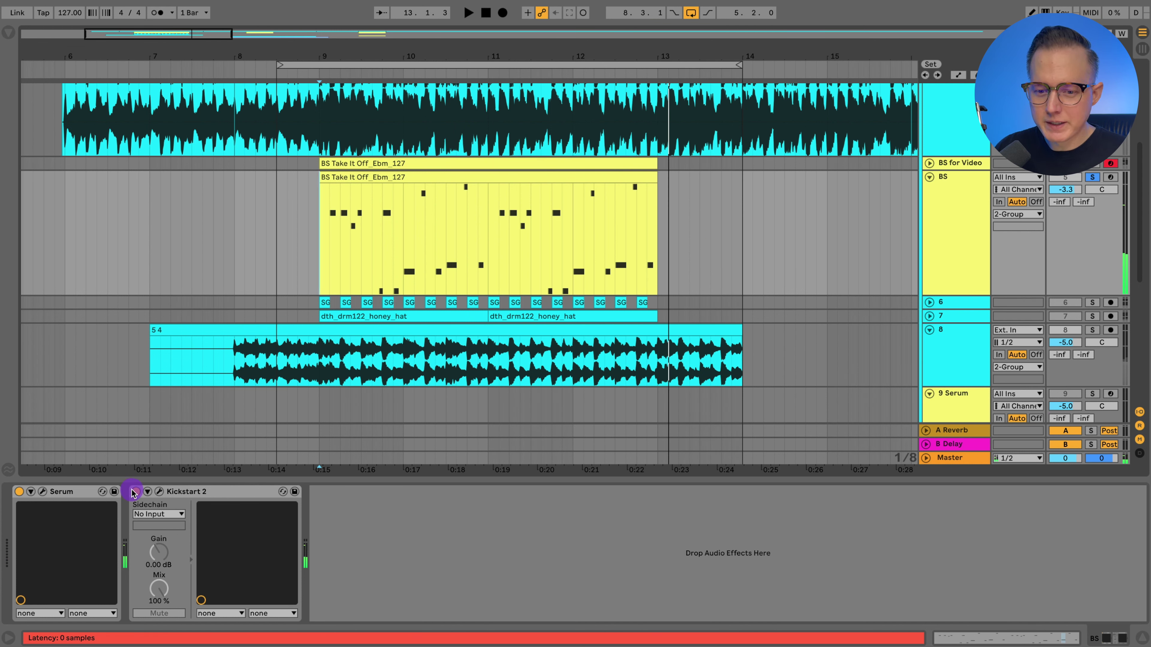
Disable Kickstart 2 on the BS track and play the soloed bass without it
{"action": "left_click", "coordinate": [134, 492]}
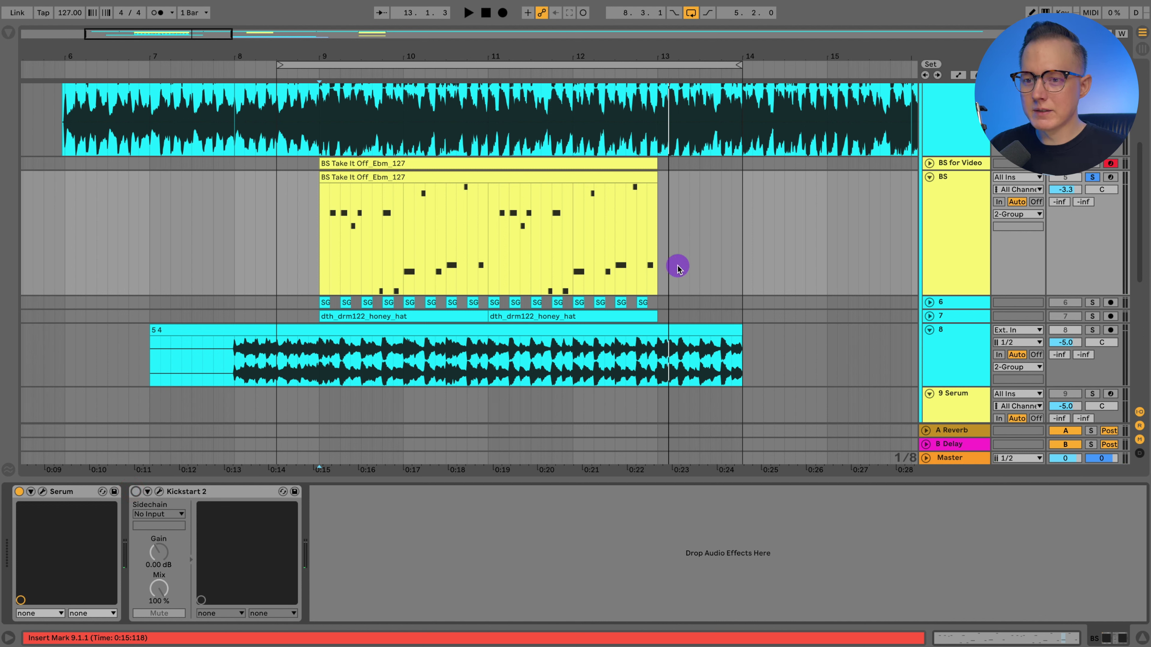
{"action": "key", "text": "space"}
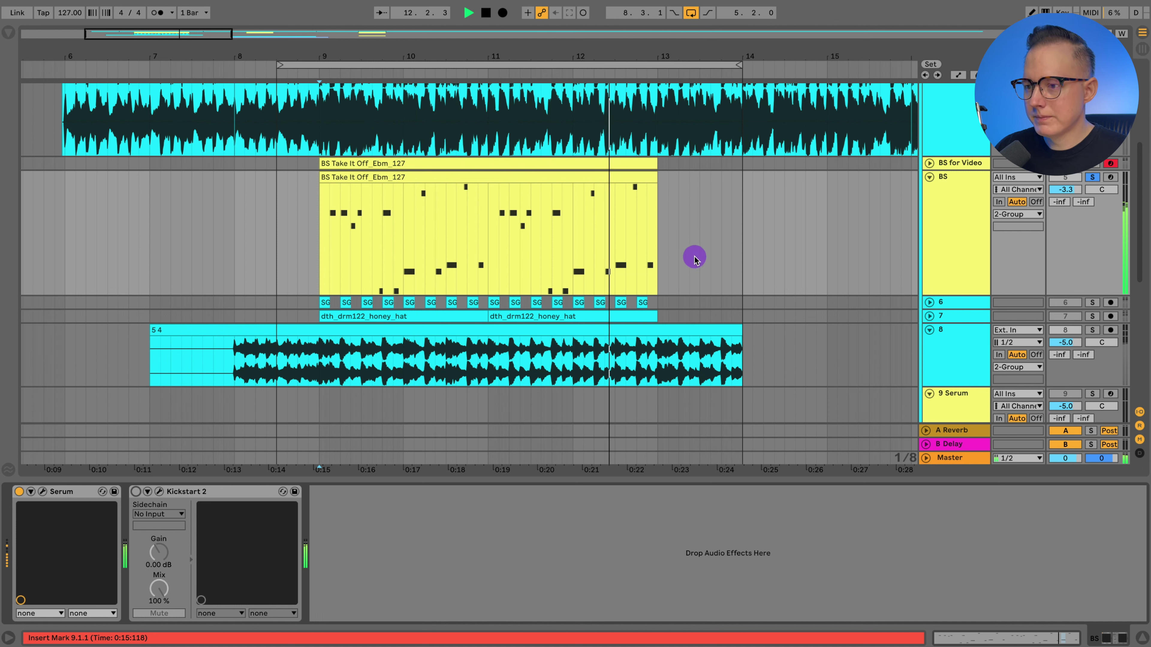
{"action": "key", "text": "space"}
Open the BS track's MIDI clip and examine its note pattern during playback
{"action": "double_click", "coordinate": [603, 179]}
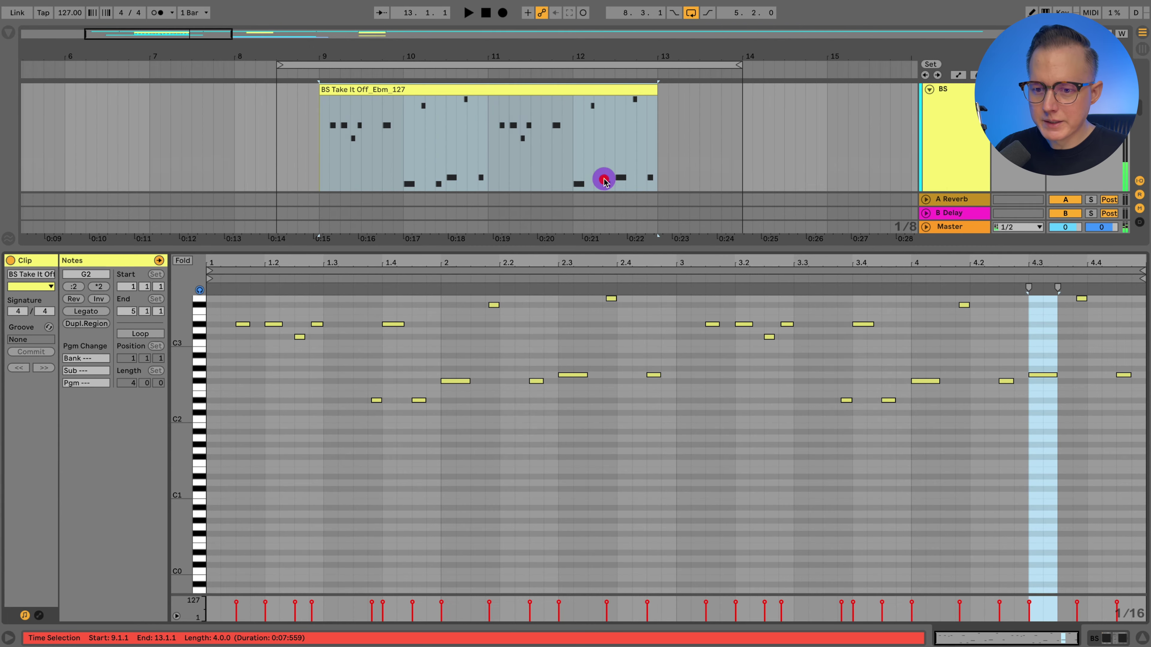
{"action": "key", "text": "space"}
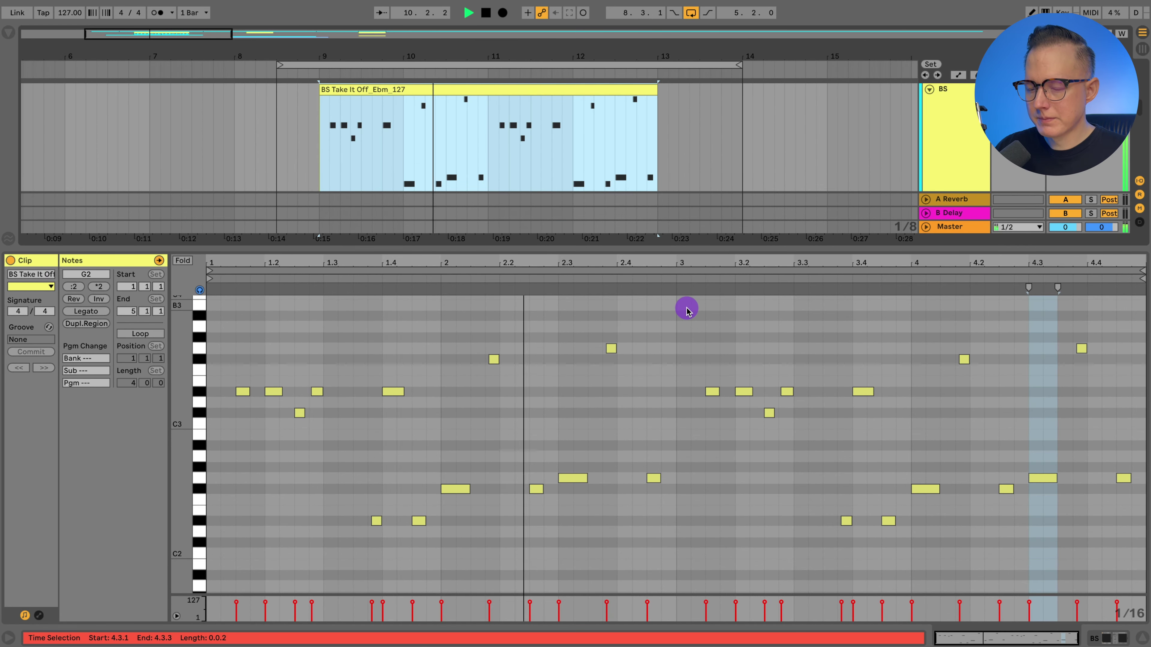
{"action": "scroll", "coordinate": [688, 309], "scroll_direction": "up", "scroll_amount": 1}
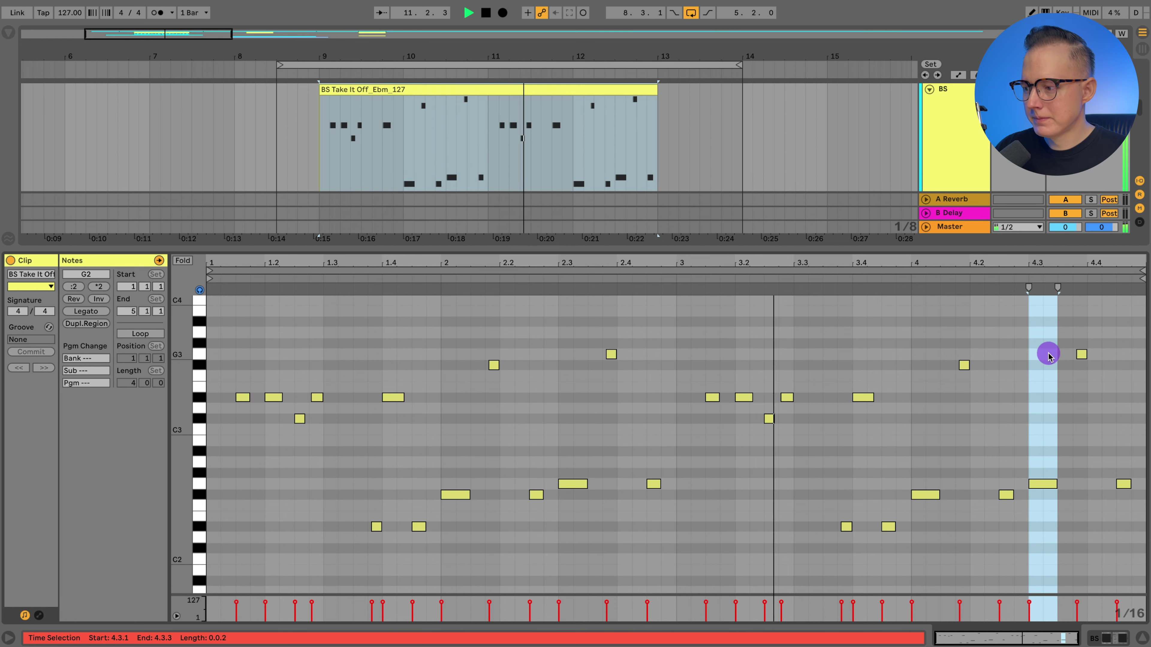
{"action": "left_click", "coordinate": [1085, 409]}
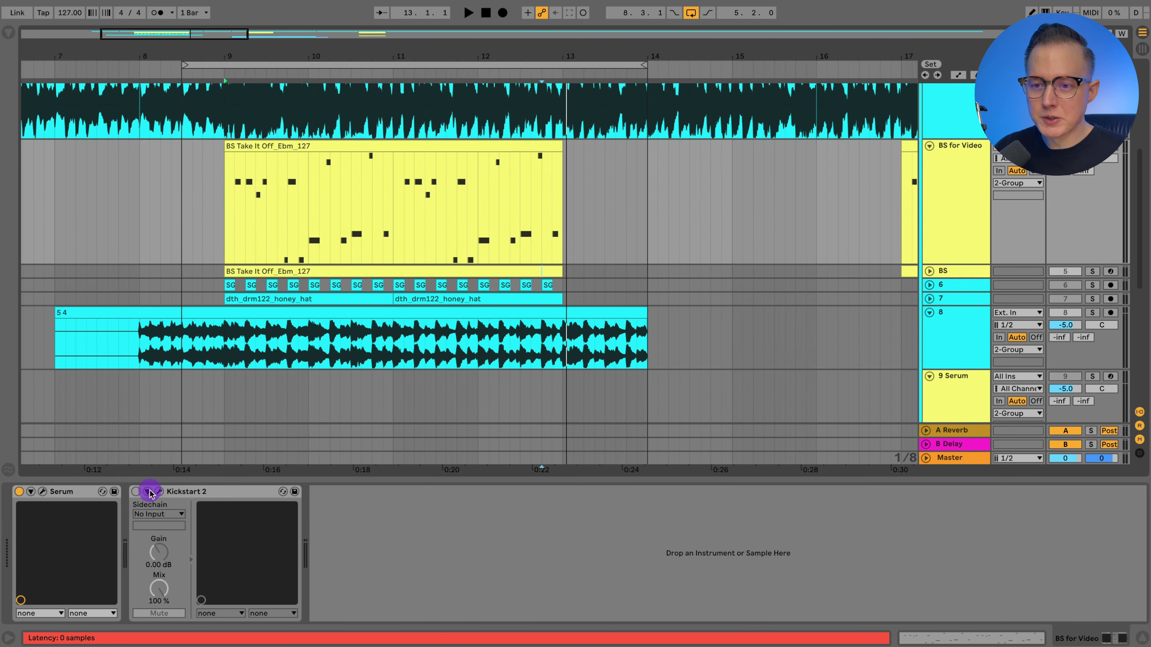
Open Serum on the BS for Video track and loop that track's bass clip from bar 9 to bar 13
{"action": "left_click", "coordinate": [193, 491]}
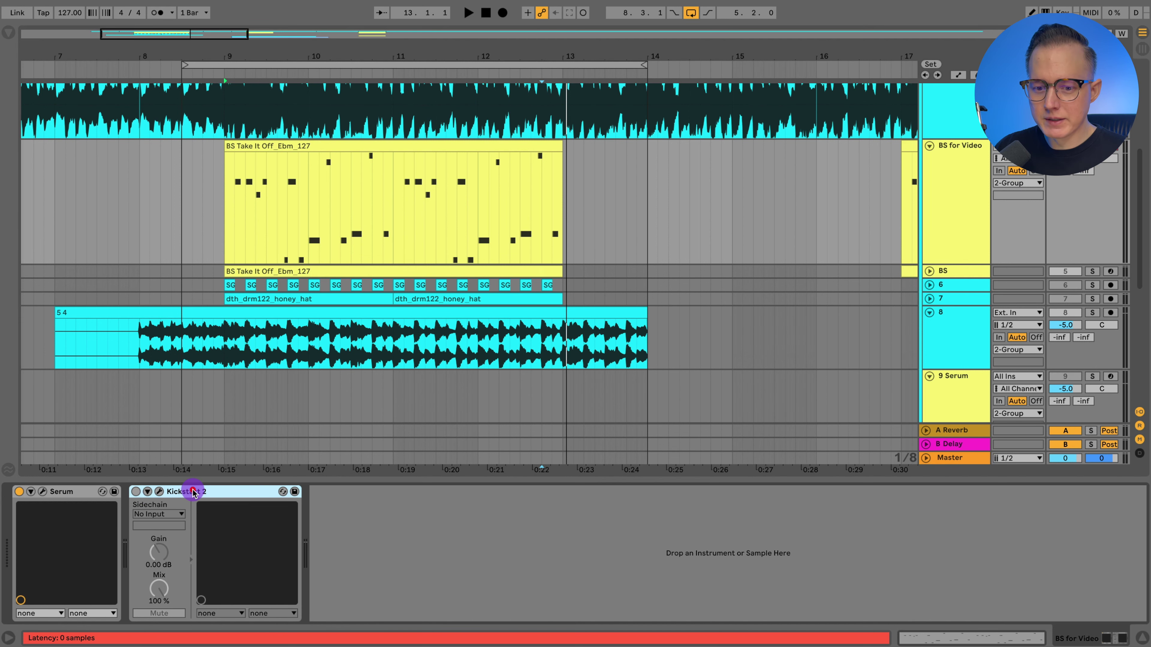
{"action": "left_click", "coordinate": [43, 493]}
{"action": "left_click", "coordinate": [292, 141]}
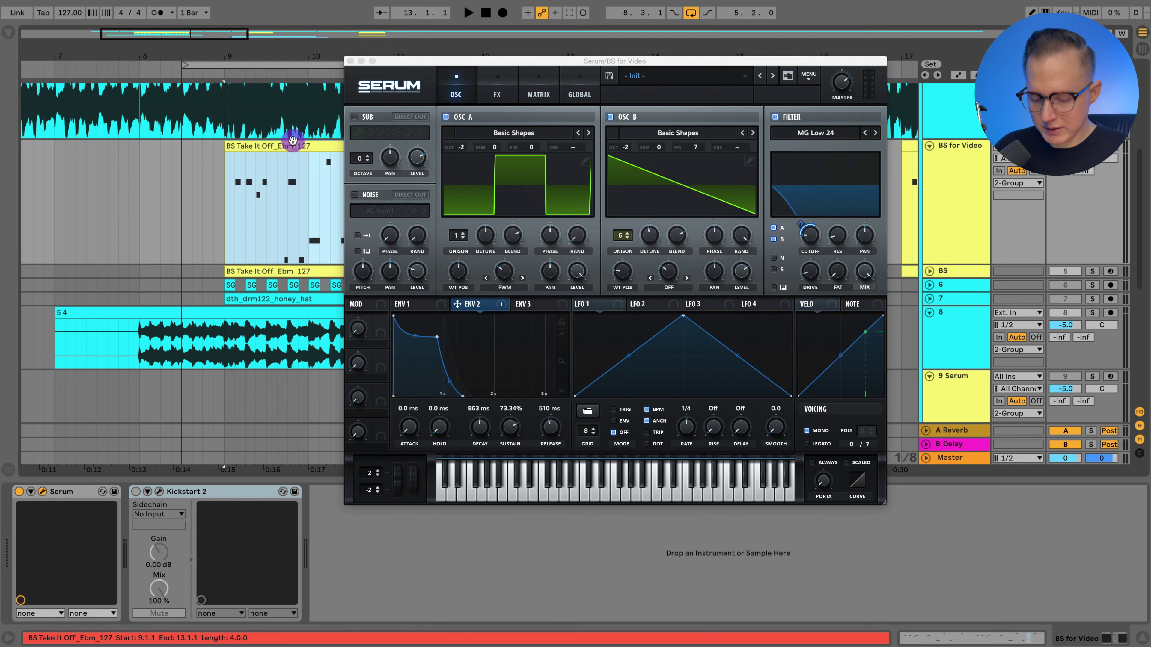
{"action": "key", "text": "super+l"}
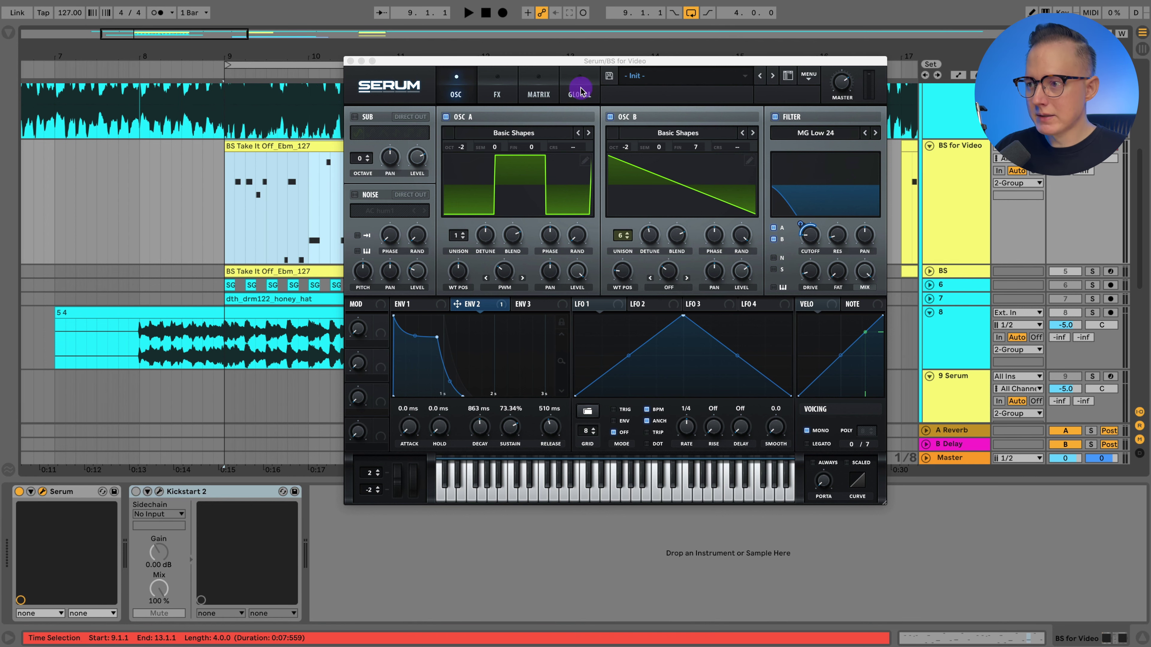
Initialize the Serum preset and set the voicing to Mono
{"action": "left_click", "coordinate": [809, 75]}
{"action": "left_click", "coordinate": [832, 140]}
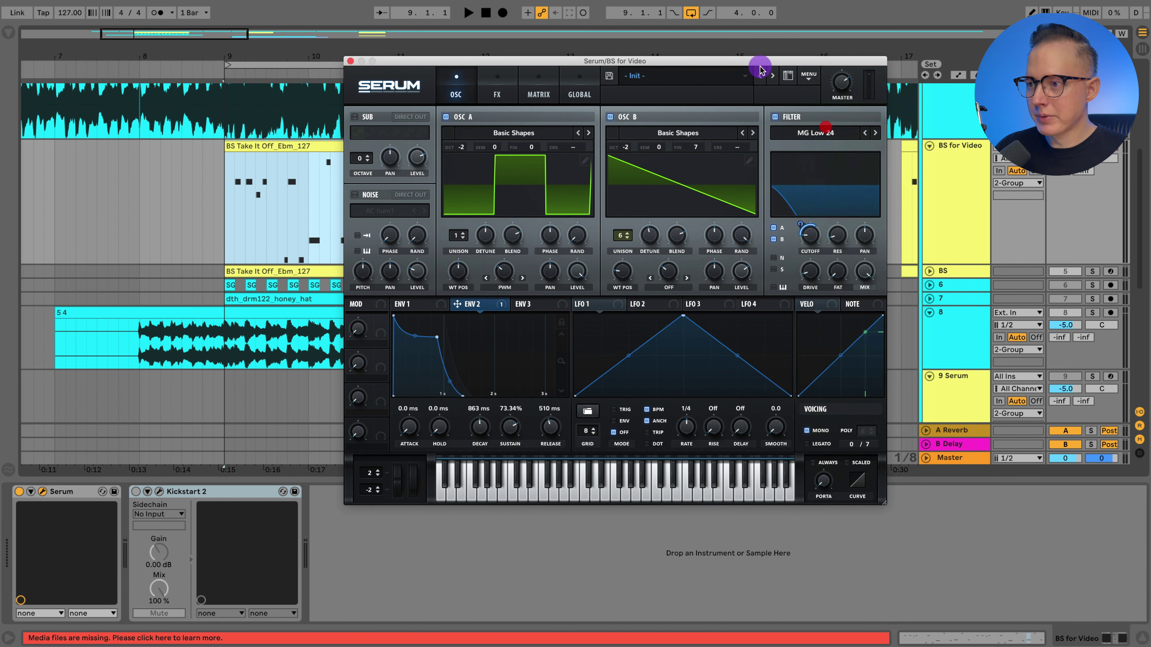
{"action": "left_click_drag", "start_coordinate": [758, 63], "coordinate": [588, 43]}
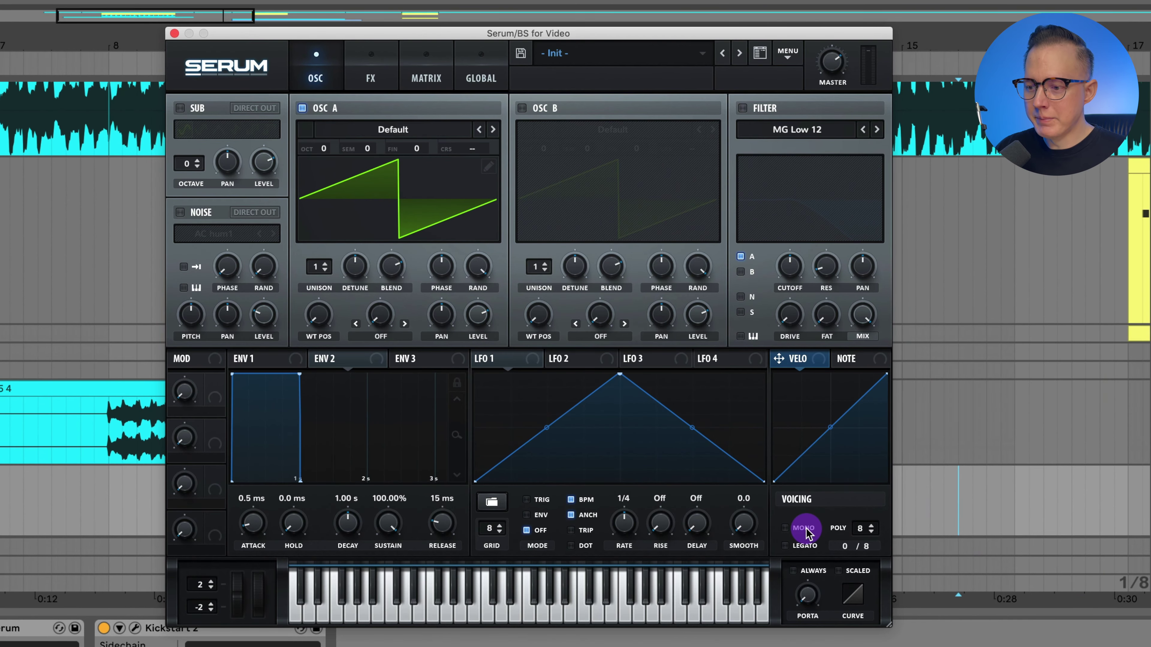
{"action": "left_click", "coordinate": [804, 529]}
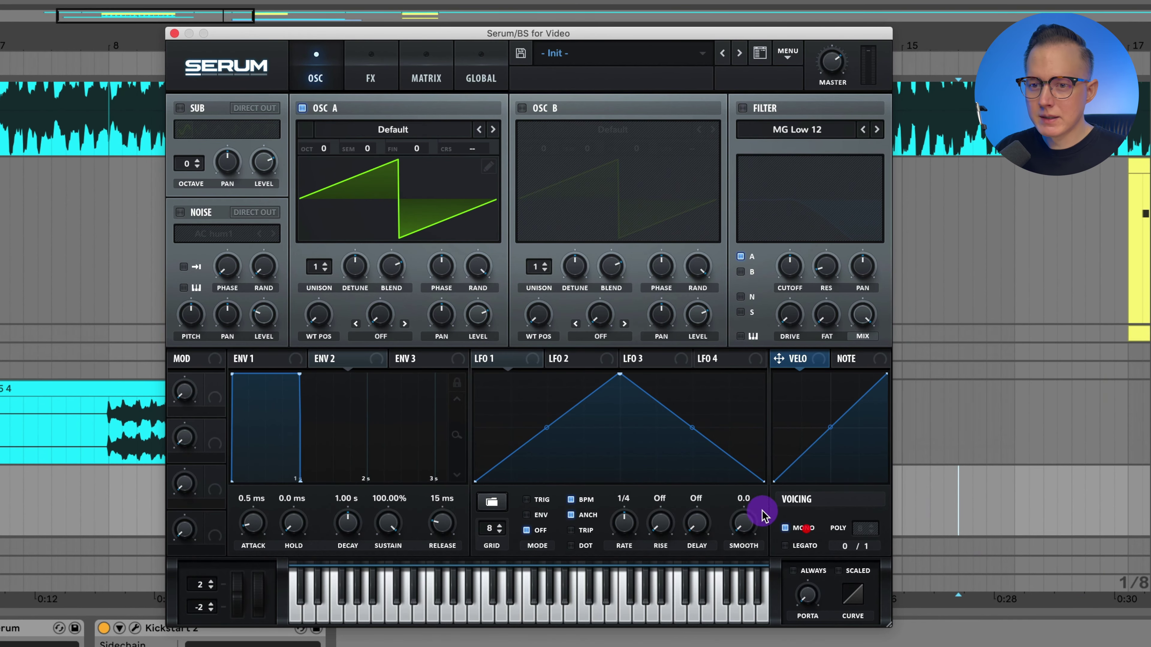
Load the Basic Shapes wavetable in oscillator A, set its octave to -2 and move its wavetable position to the square wave
{"action": "left_click", "coordinate": [388, 132]}
{"action": "mouse_move", "coordinate": [389, 146]}
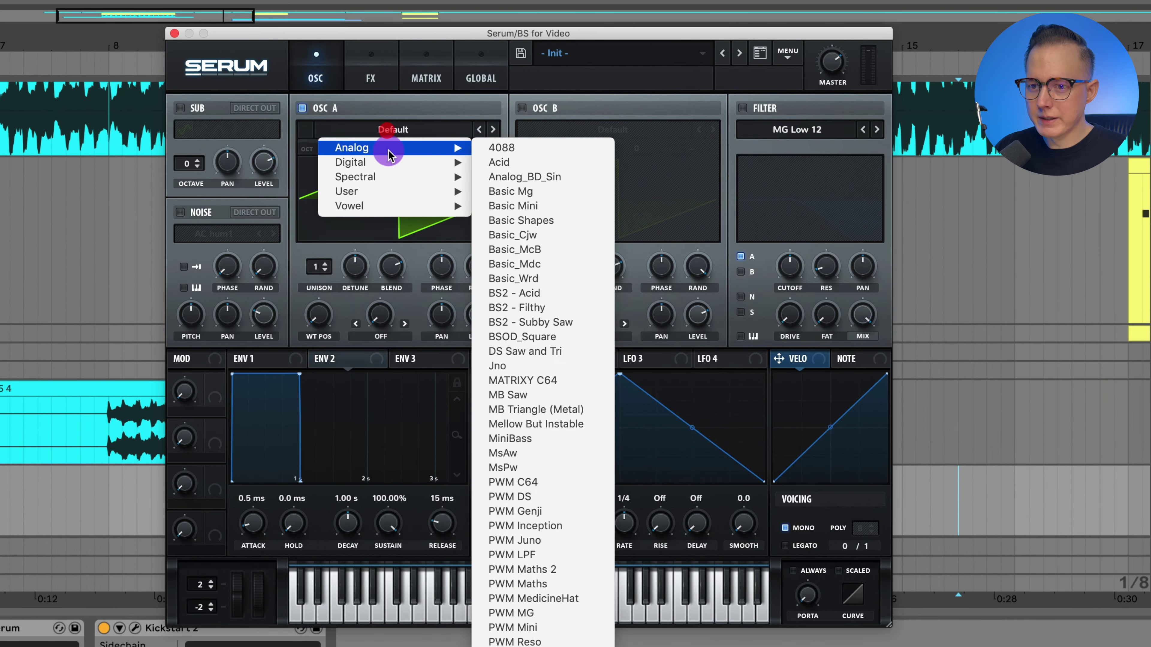
{"action": "left_click", "coordinate": [547, 222]}
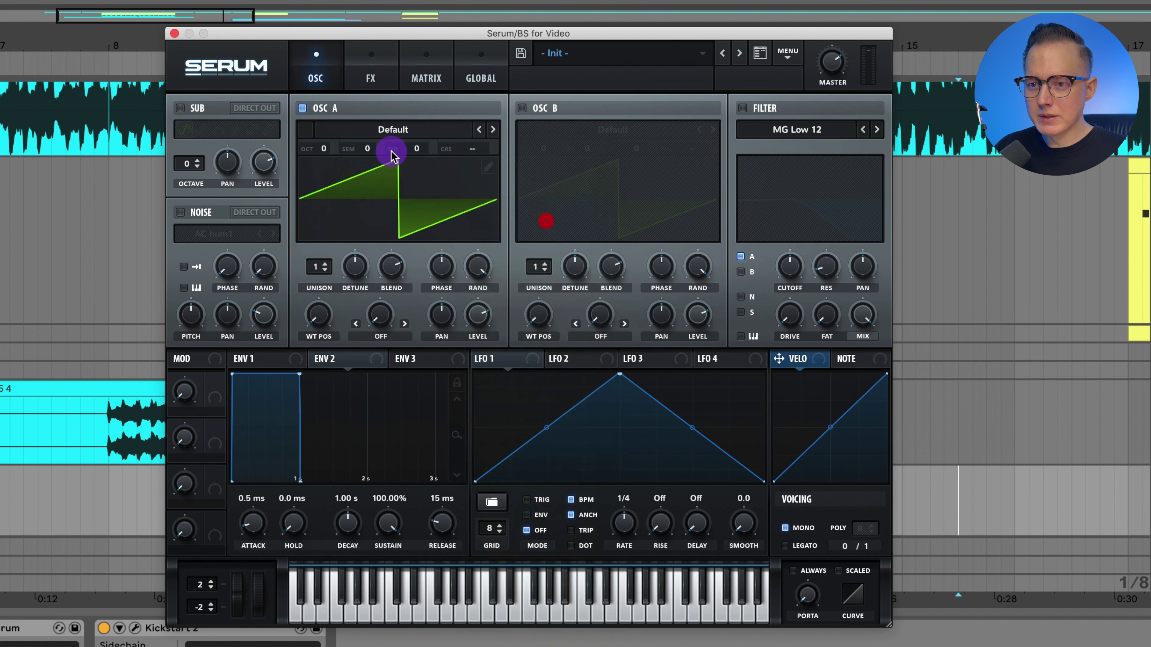
{"action": "left_click_drag", "start_coordinate": [324, 153], "coordinate": [318, 197]}
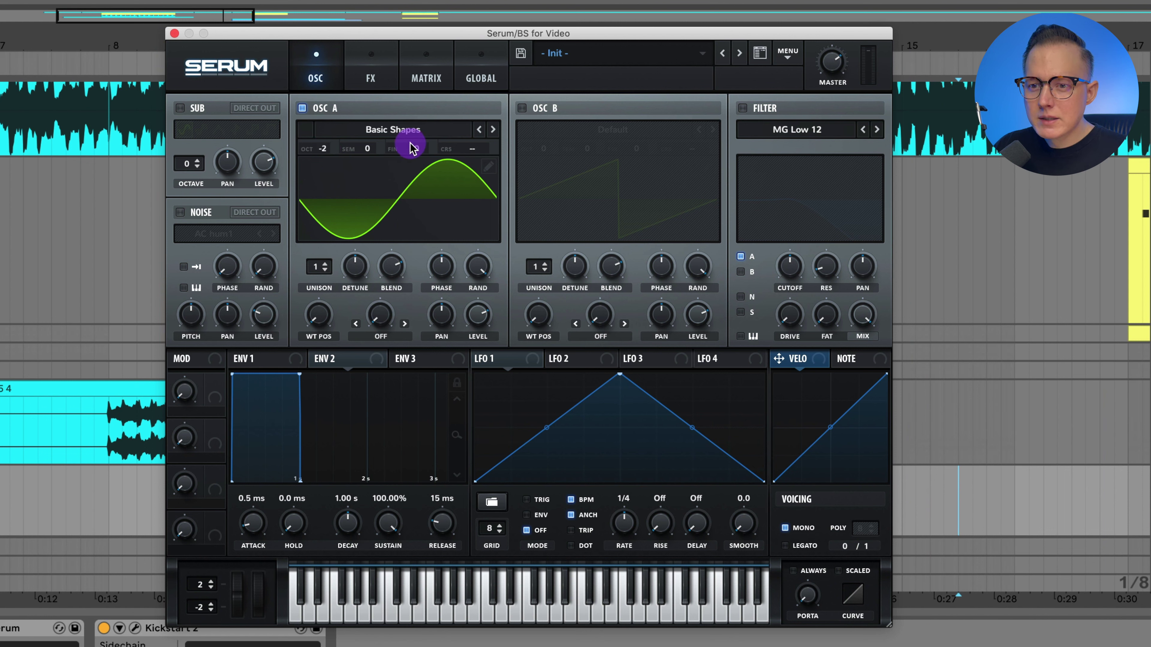
{"action": "left_click_drag", "start_coordinate": [319, 313], "coordinate": [347, 251]}
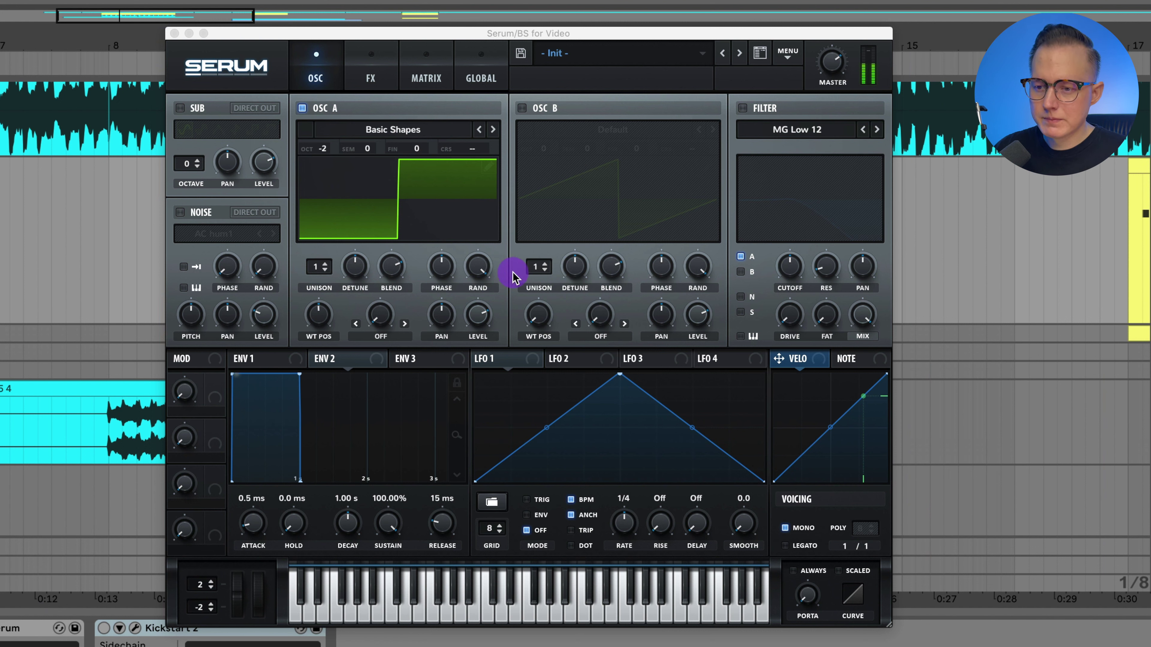
Raise oscillator A's level to maximum and apply PWM warp to narrow the square wave's pulse
{"action": "left_click", "coordinate": [479, 324]}
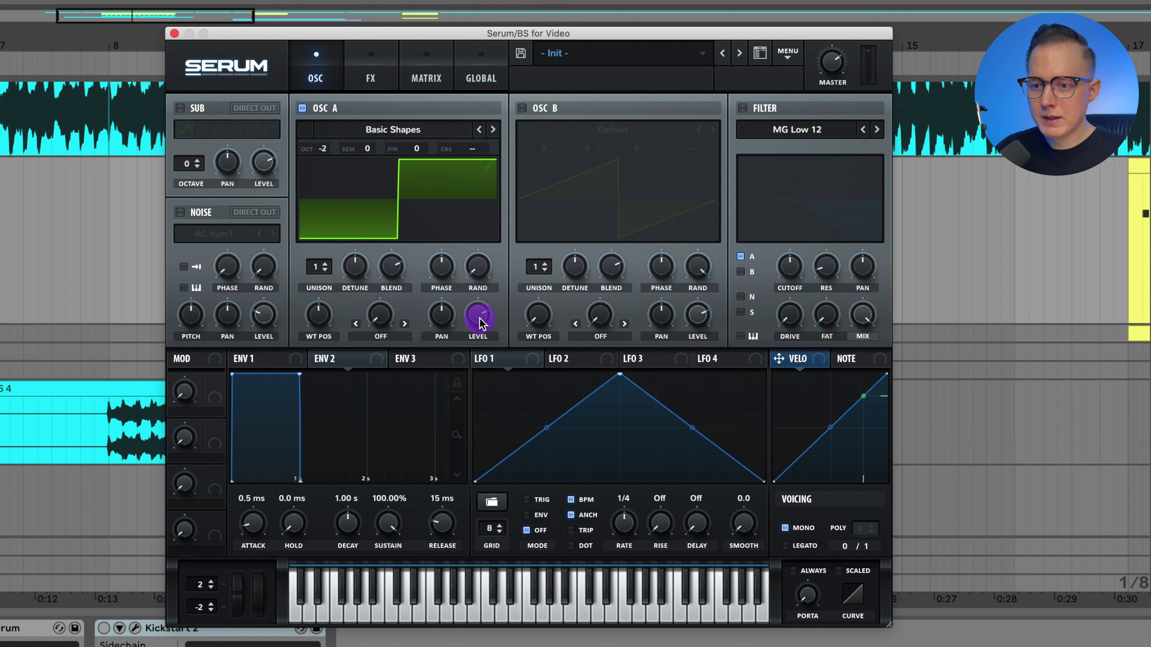
{"action": "left_click", "coordinate": [381, 336]}
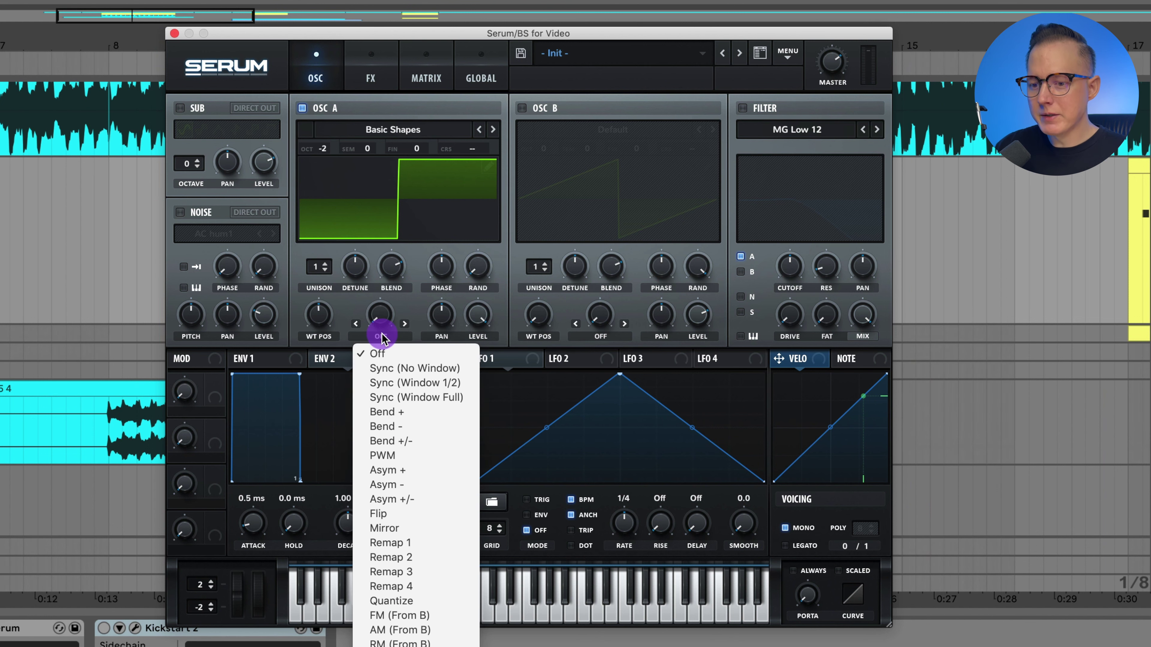
{"action": "left_click", "coordinate": [402, 459]}
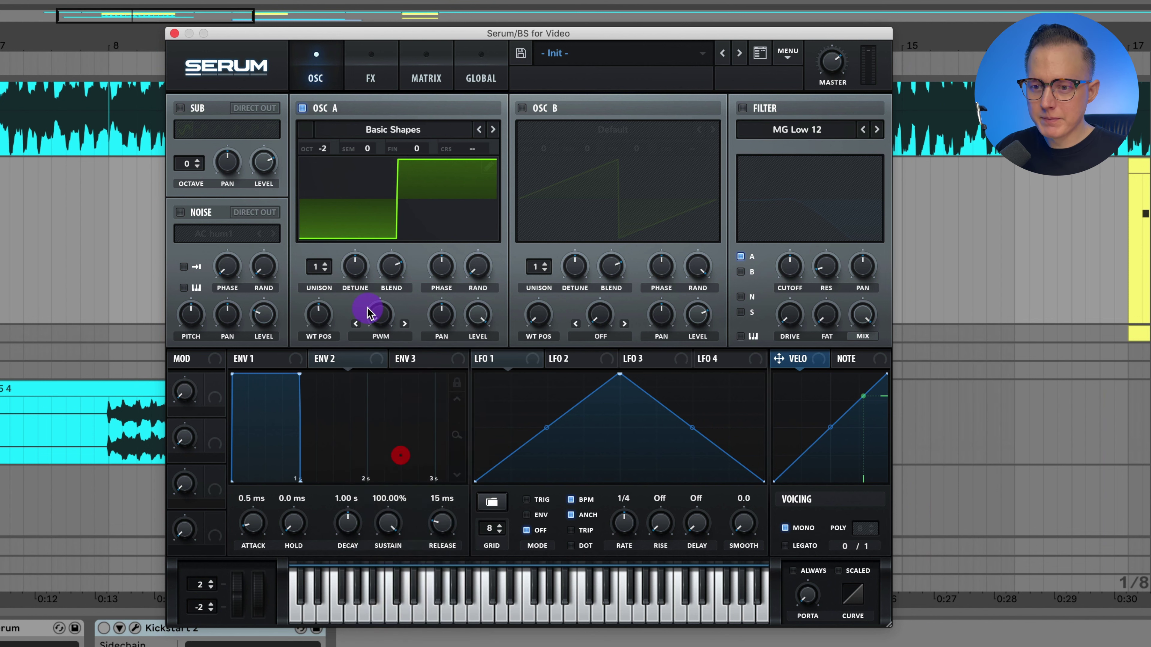
{"action": "left_click", "coordinate": [383, 337]}
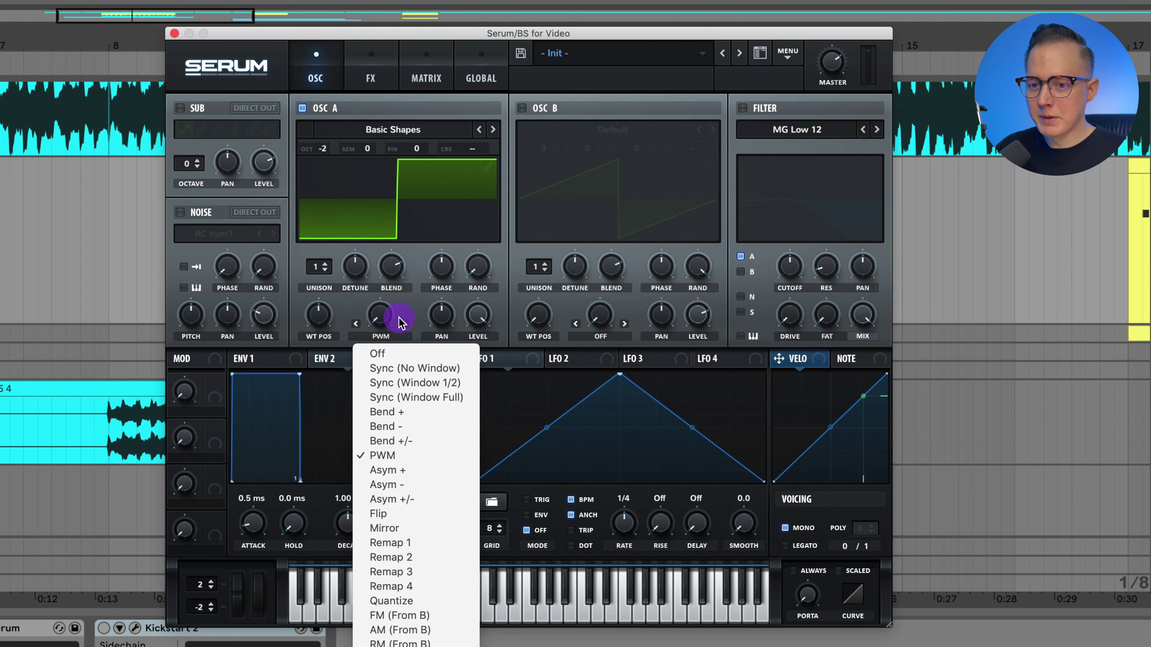
{"action": "left_click", "coordinate": [381, 319]}
{"action": "mouse_move", "coordinate": [381, 323]}
{"action": "left_mouse_down"}
{"action": "mouse_move", "coordinate": [384, 308]}
{"action": "mouse_move", "coordinate": [385, 322]}
{"action": "left_mouse_up"}
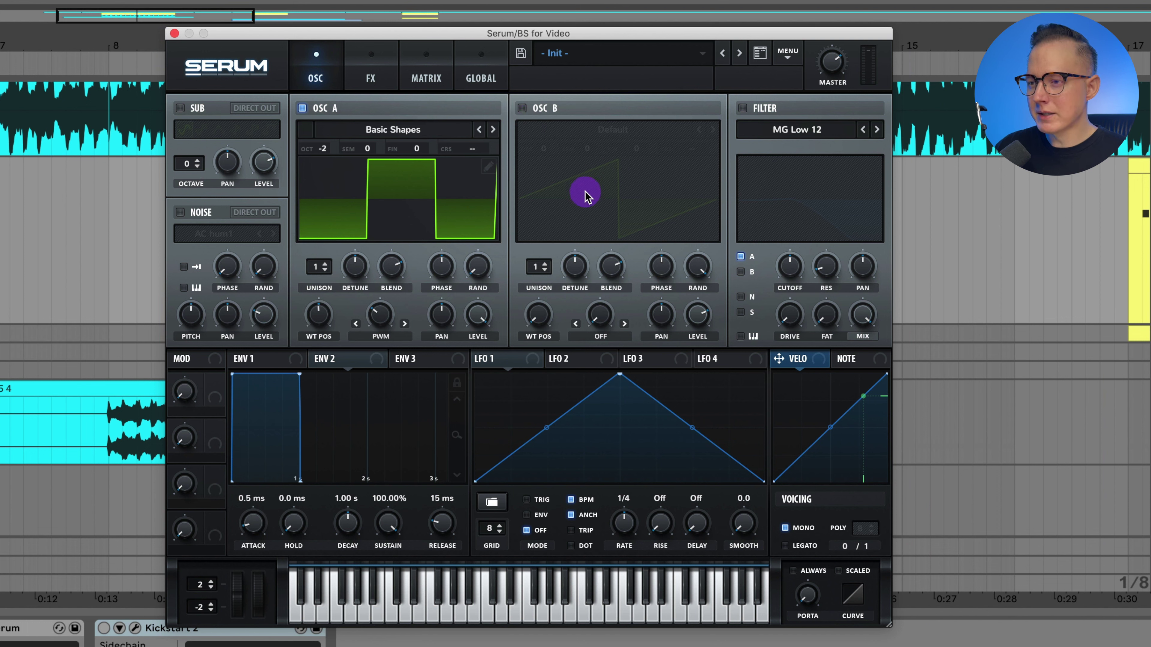
Copy oscillator A to oscillator B and set oscillator B's fine tuning to 8 cents
{"action": "left_click", "coordinate": [790, 58]}
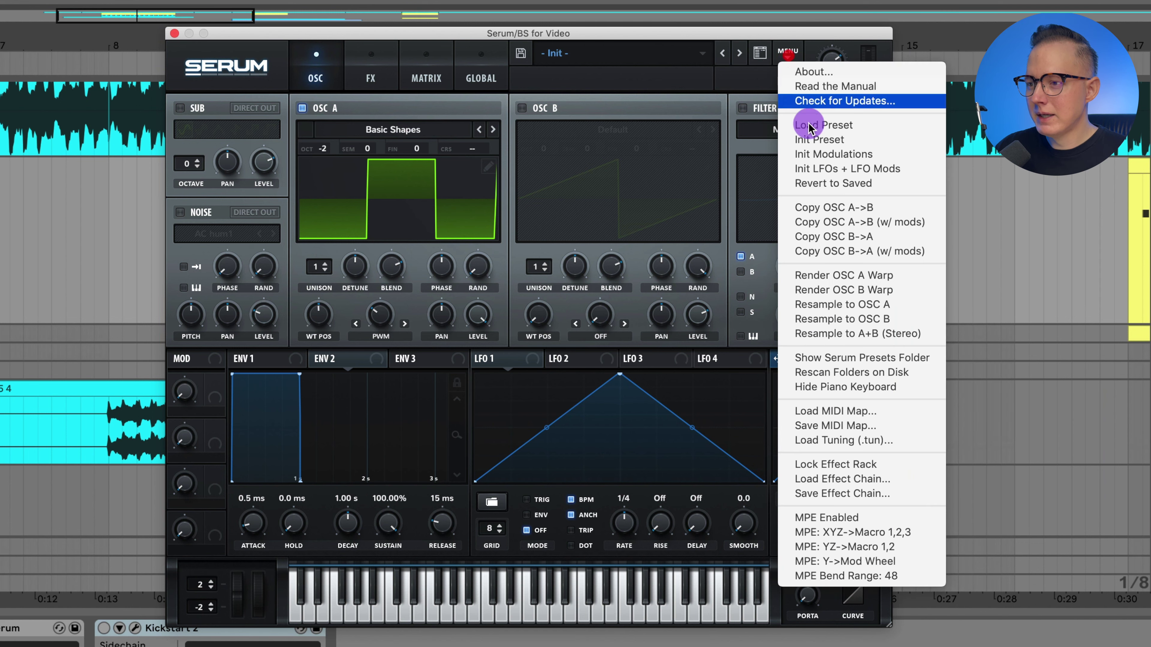
{"action": "left_click", "coordinate": [828, 209]}
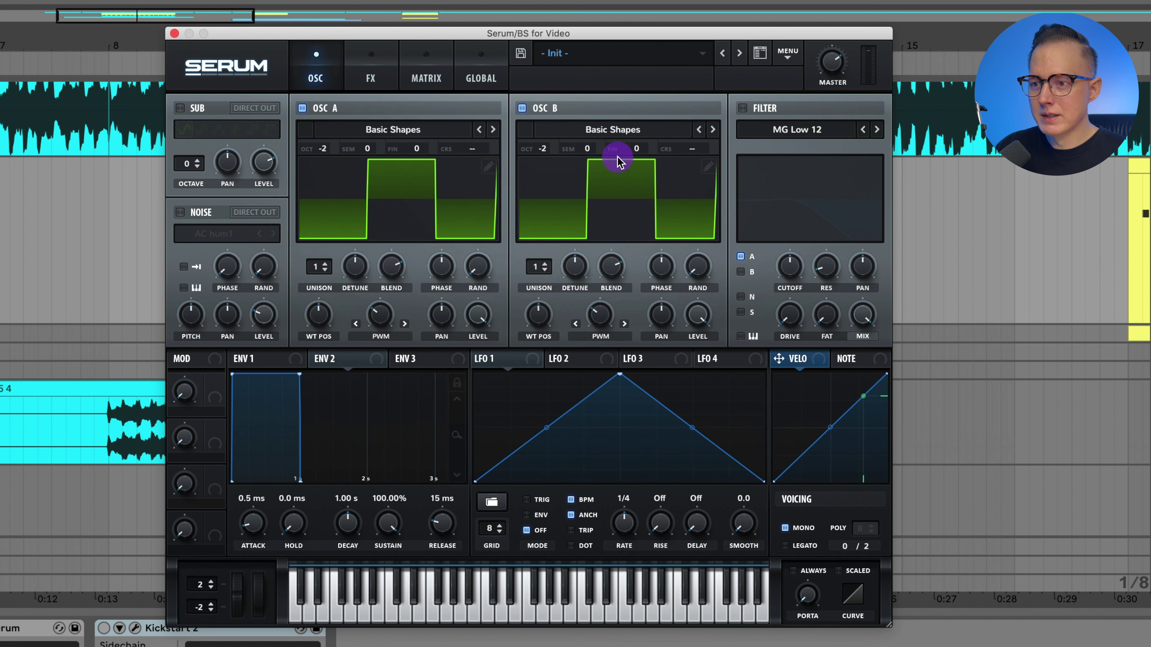
{"action": "scroll", "coordinate": [636, 149], "scroll_direction": "up", "scroll_amount": 5}
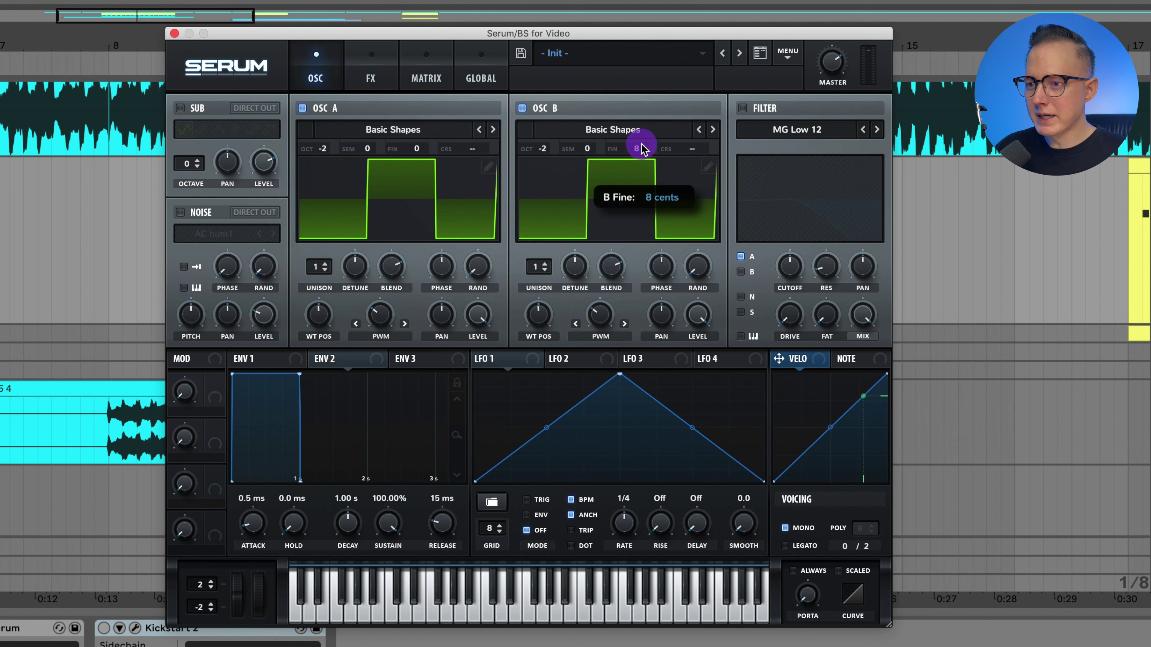
{"action": "left_click", "coordinate": [641, 144]}
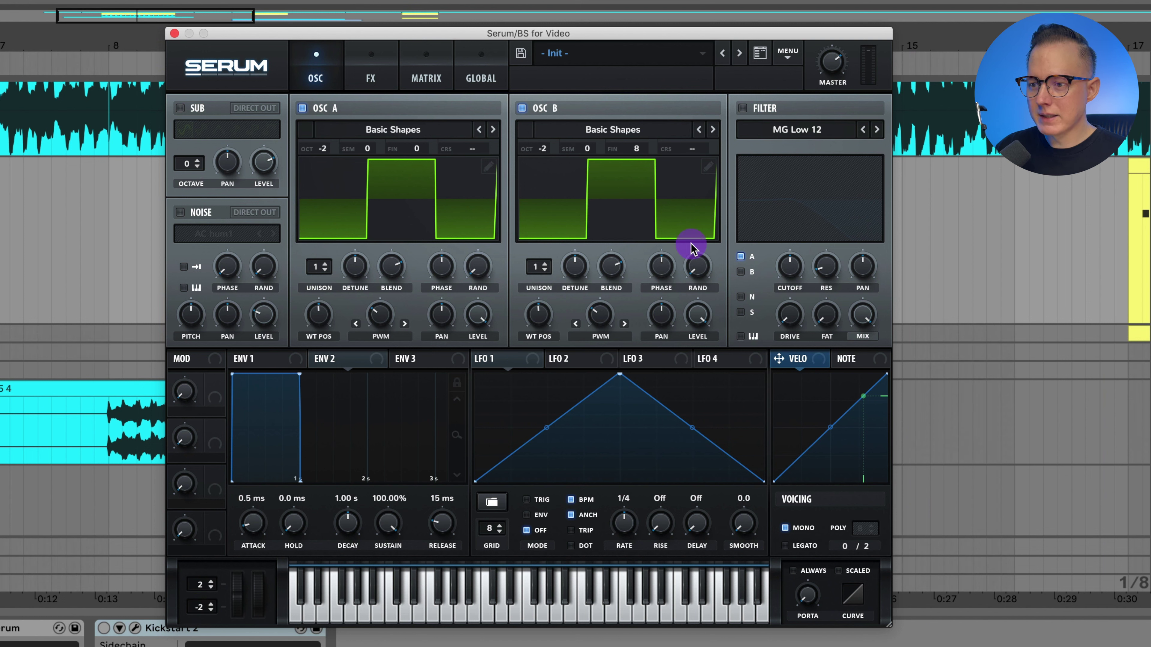
Raise oscillator B's random phase to maximum, set its unison to 6 voices and slightly reduce the detune
{"action": "left_click_drag", "start_coordinate": [695, 256], "coordinate": [743, 5]}
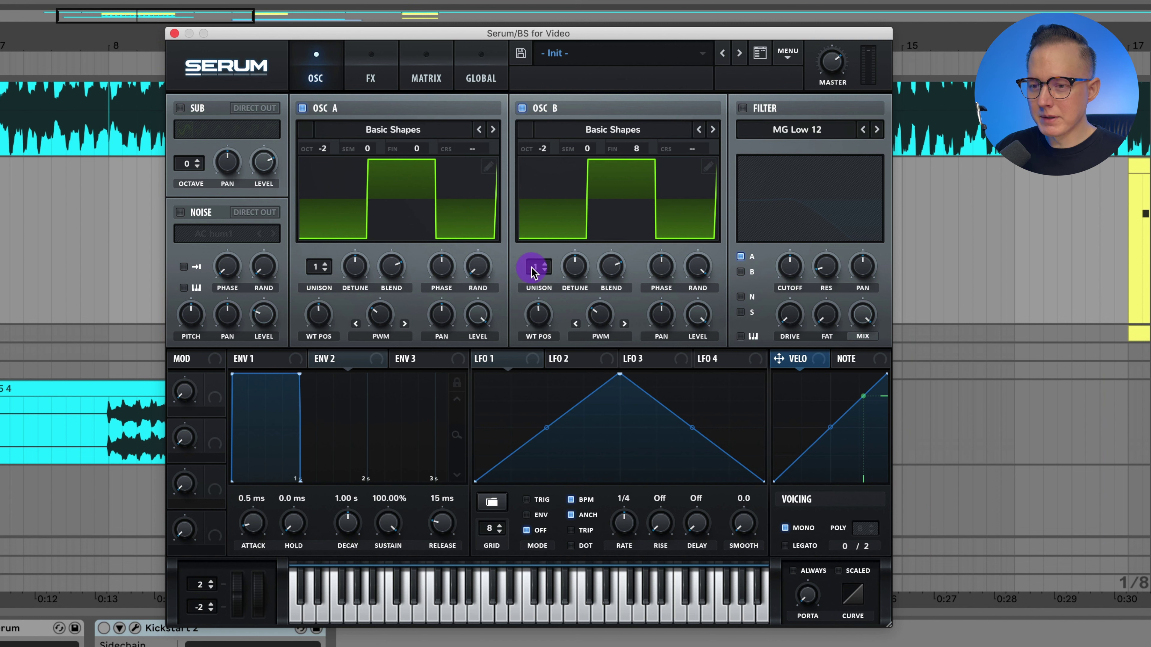
{"action": "left_click_drag", "start_coordinate": [535, 267], "coordinate": [547, 211]}
{"action": "left_click_drag", "start_coordinate": [579, 261], "coordinate": [581, 276]}
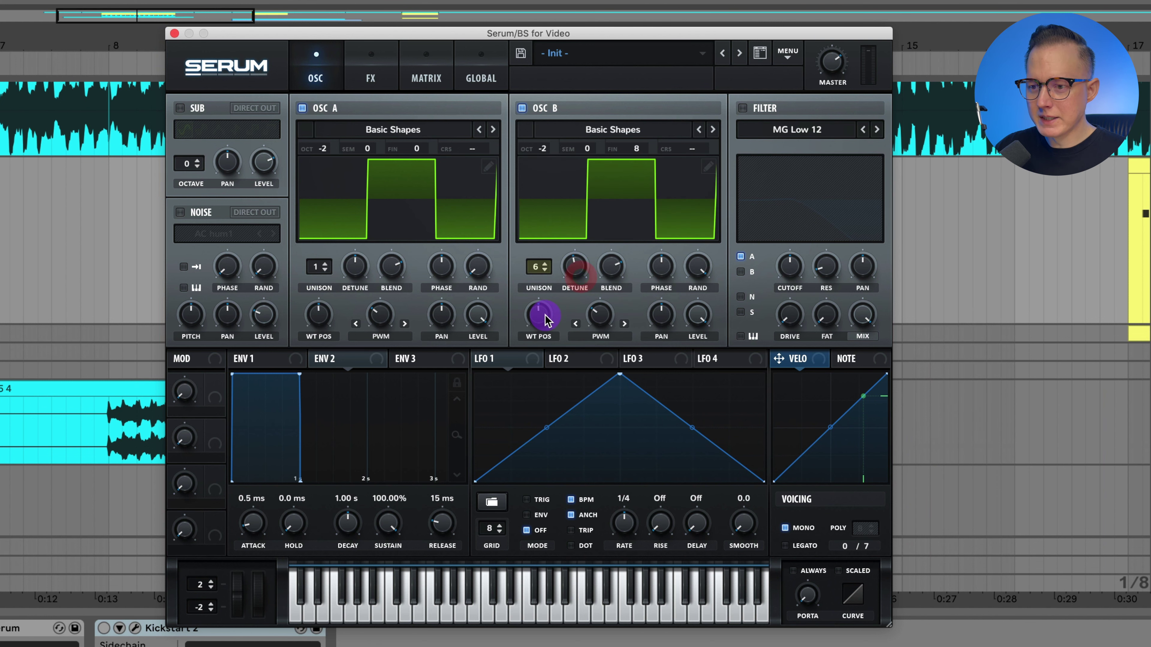
Move oscillator B's wavetable position to the saw wave, turn its warp mode off and lower its level
{"action": "left_click_drag", "start_coordinate": [540, 319], "coordinate": [541, 353]}
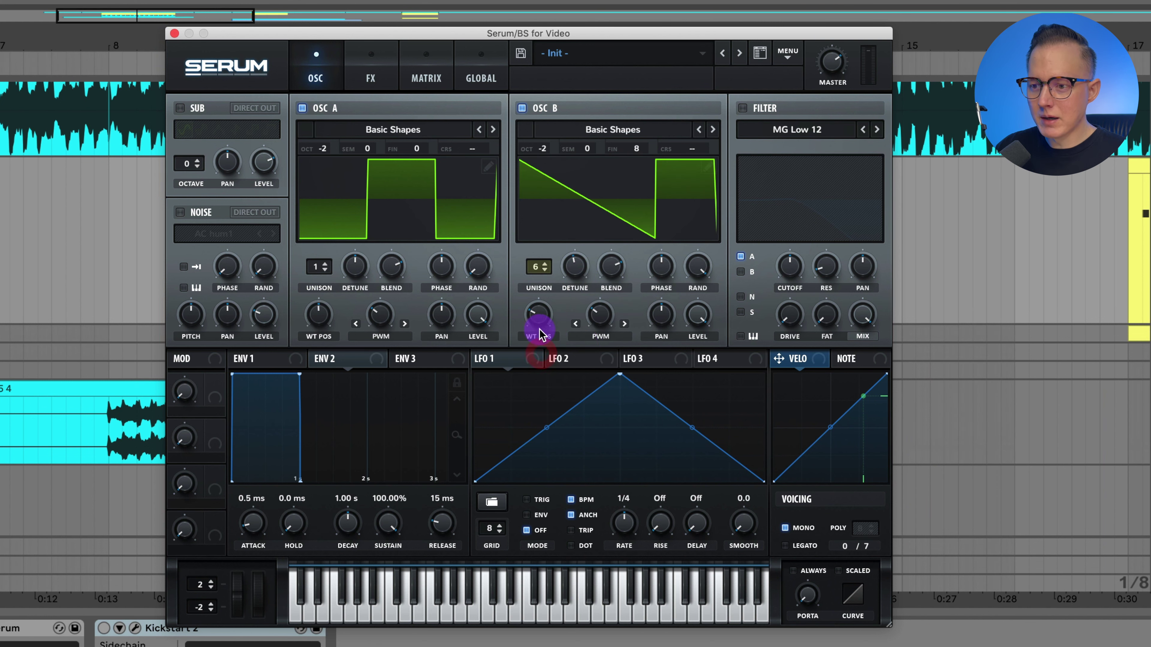
{"action": "left_click", "coordinate": [598, 348]}
{"action": "key", "text": "Escape"}
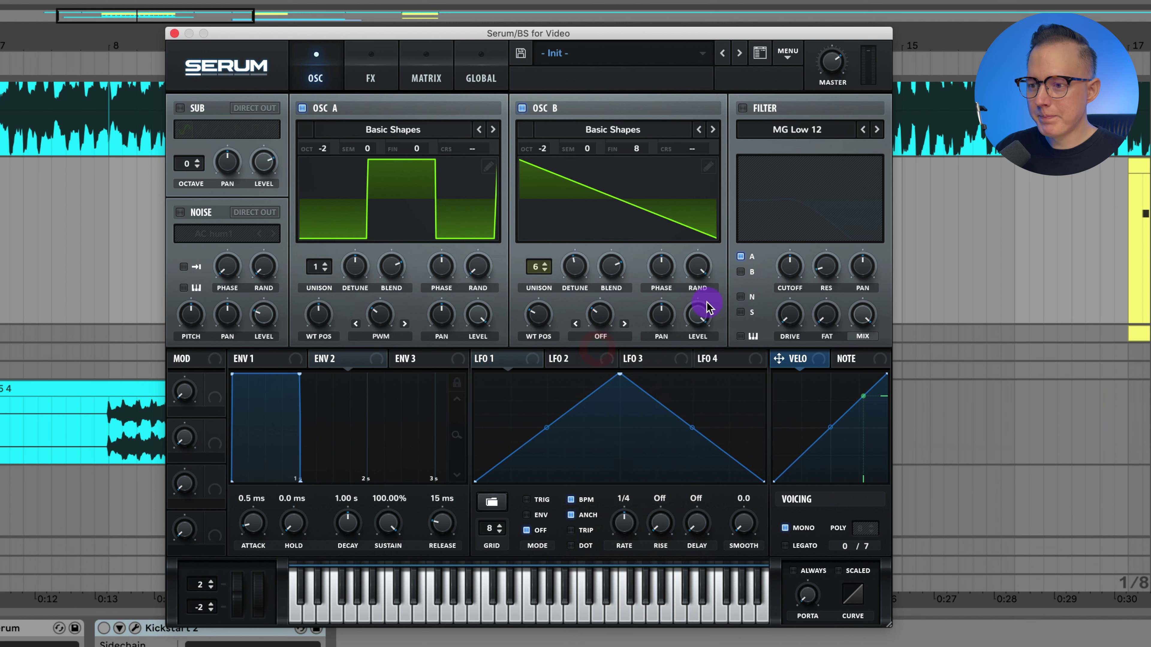
{"action": "left_click_drag", "start_coordinate": [696, 303], "coordinate": [702, 365]}
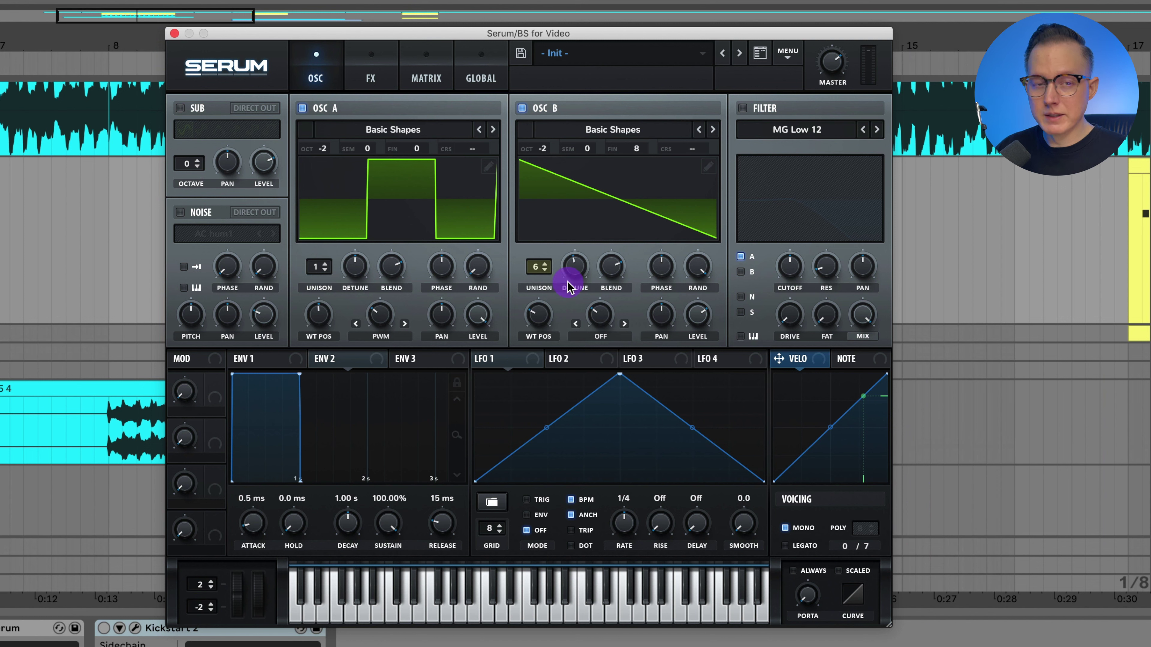
Set envelope 1's release to about 585 ms and its attack to 2.1 ms, auditioning the bass pattern
{"action": "key", "text": "space"}
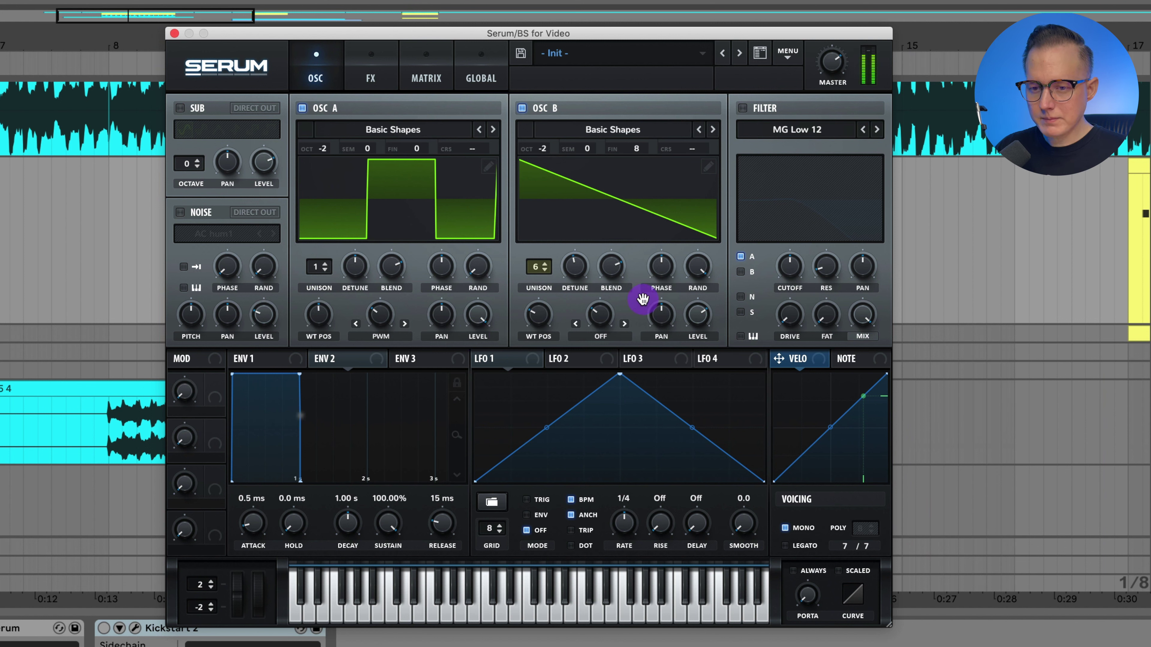
{"action": "left_click", "coordinate": [271, 360]}
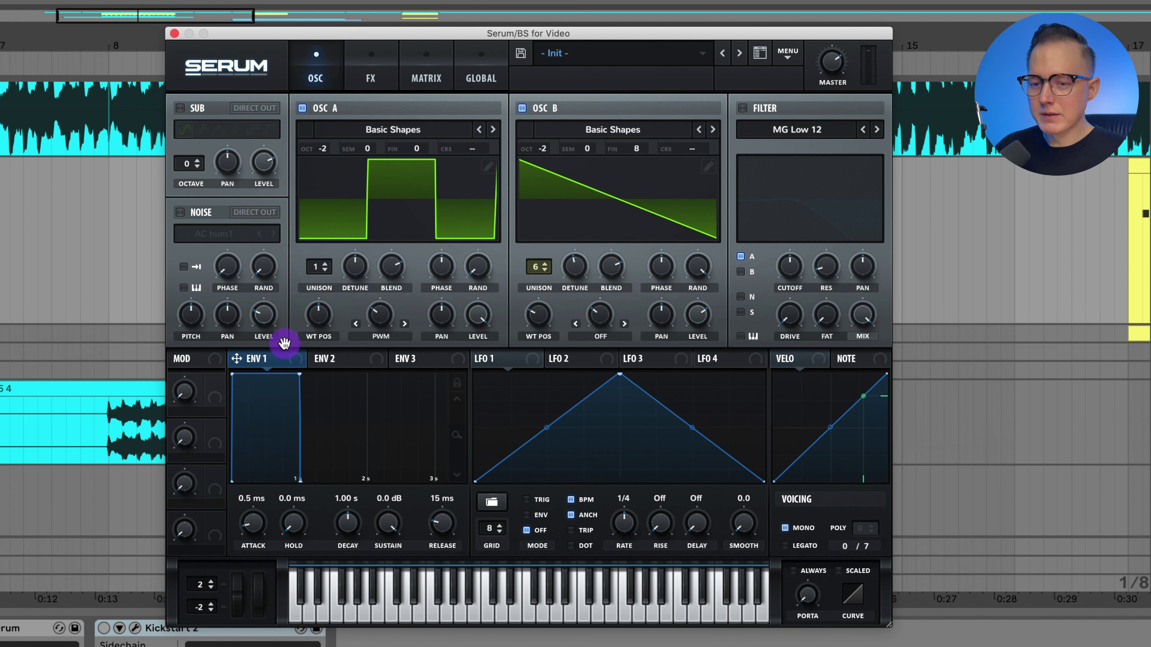
{"action": "mouse_move", "coordinate": [438, 526]}
{"action": "left_mouse_down"}
{"action": "mouse_move", "coordinate": [453, 502]}
{"action": "mouse_move", "coordinate": [447, 521]}
{"action": "left_mouse_up"}
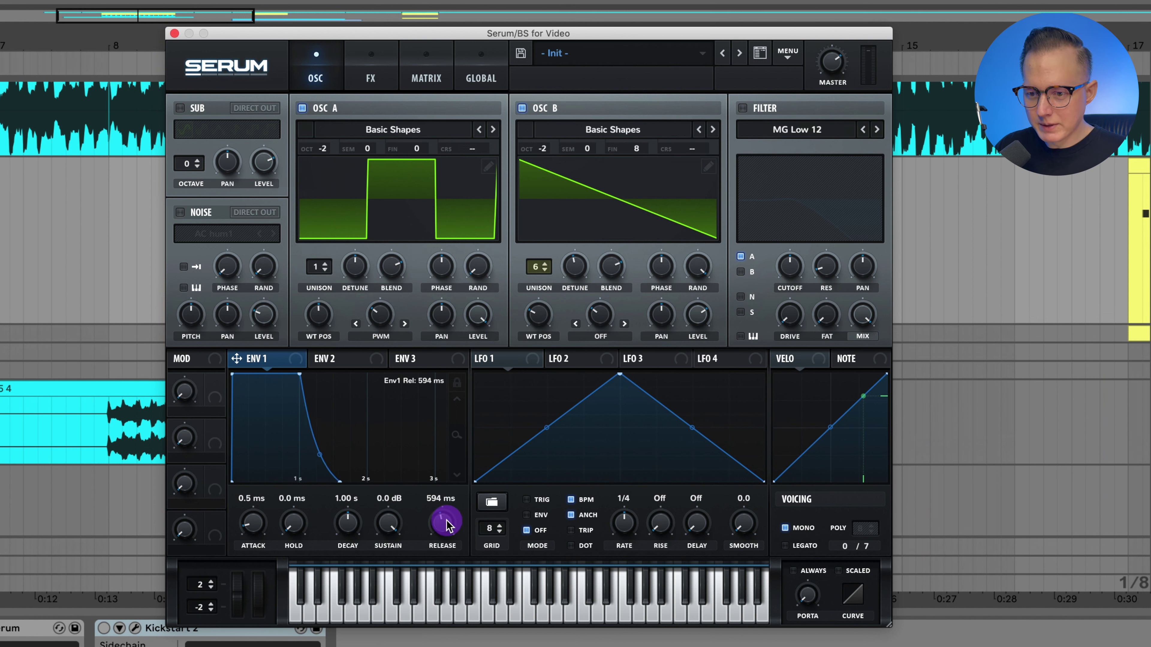
{"action": "left_click_drag", "start_coordinate": [254, 525], "coordinate": [256, 527]}
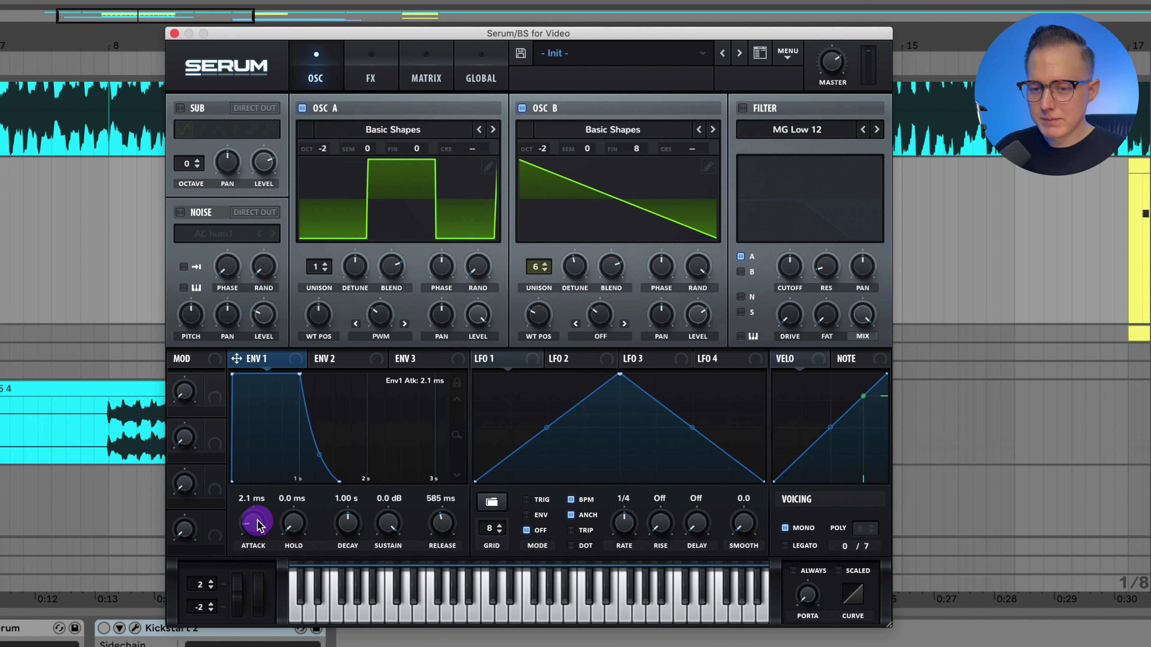
{"action": "key", "text": "space"}
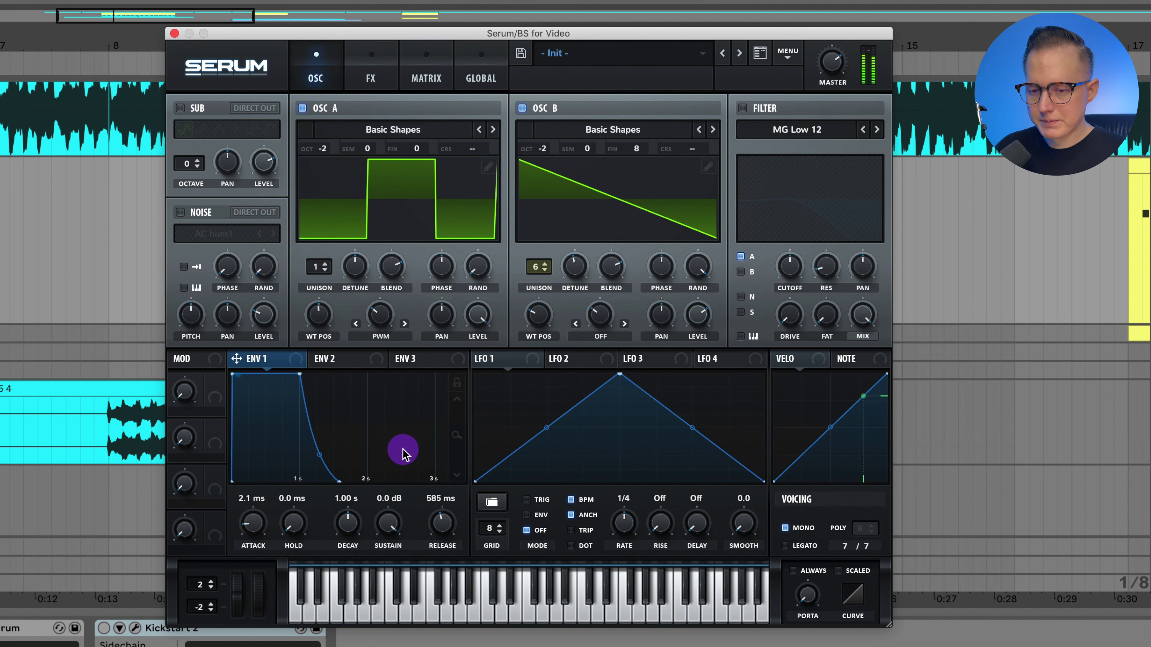
Shape envelope 2 with a decay of about 892 ms, a sustain of 73.70% and a release of about 505 ms
{"action": "left_click", "coordinate": [352, 360]}
{"action": "left_click_drag", "start_coordinate": [298, 376], "coordinate": [298, 402]}
{"action": "left_click_drag", "start_coordinate": [433, 511], "coordinate": [452, 491]}
{"action": "left_click", "coordinate": [293, 525]}
{"action": "left_click_drag", "start_coordinate": [299, 403], "coordinate": [292, 402]}
Enable the filter as MG Low 24, modulate its cutoff with envelope 2 and lower the cutoff well down
{"action": "left_click", "coordinate": [743, 108]}
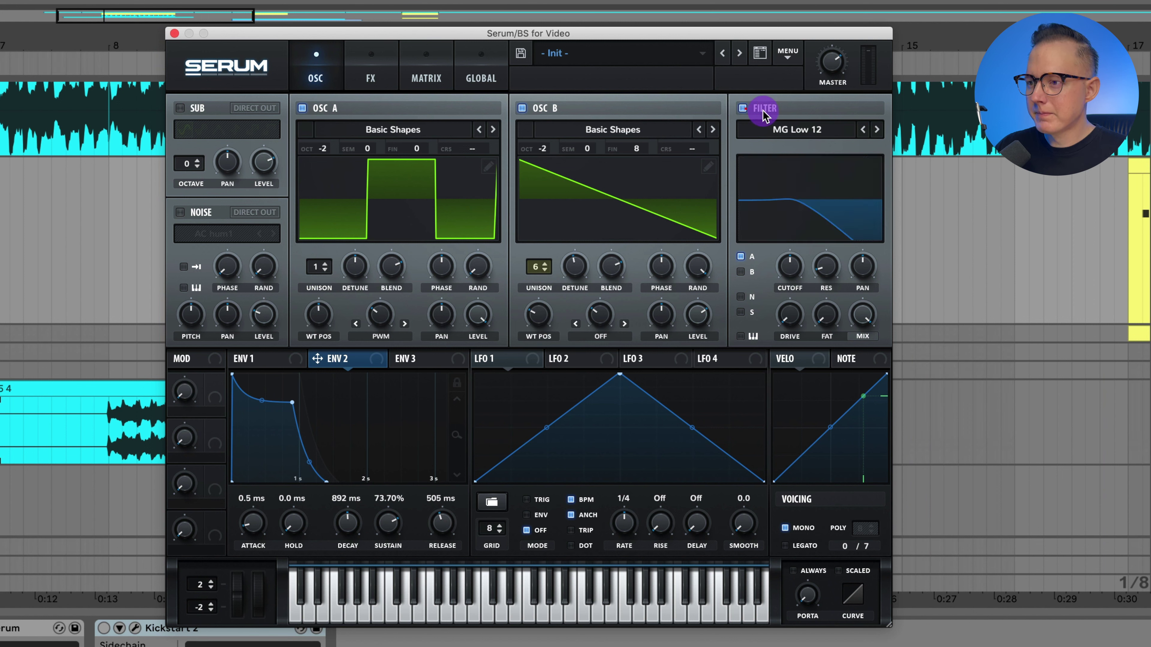
{"action": "left_click", "coordinate": [877, 130]}
{"action": "left_click", "coordinate": [877, 130]}
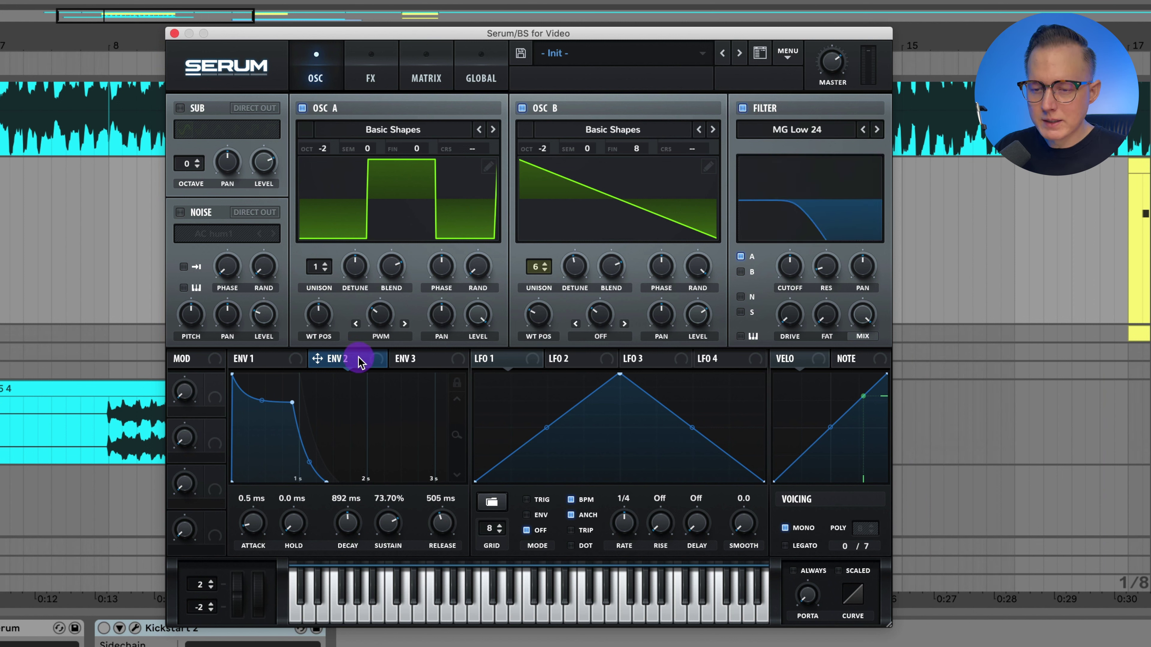
{"action": "left_click_drag", "start_coordinate": [358, 361], "coordinate": [781, 247]}
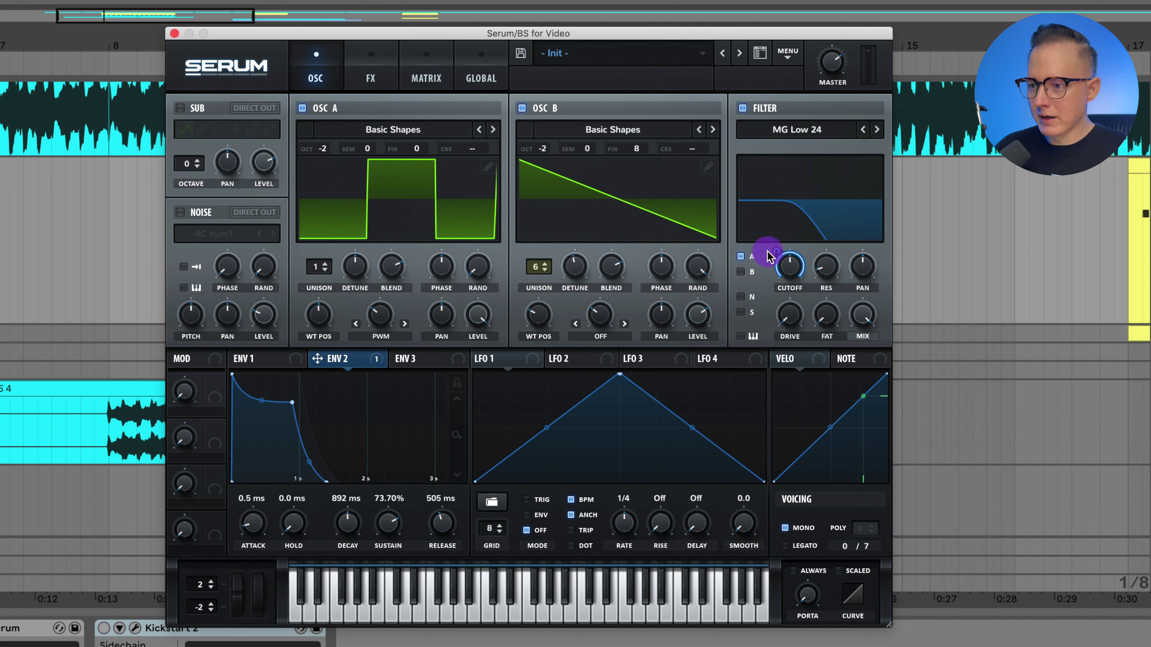
{"action": "left_click_drag", "start_coordinate": [796, 268], "coordinate": [794, 329]}
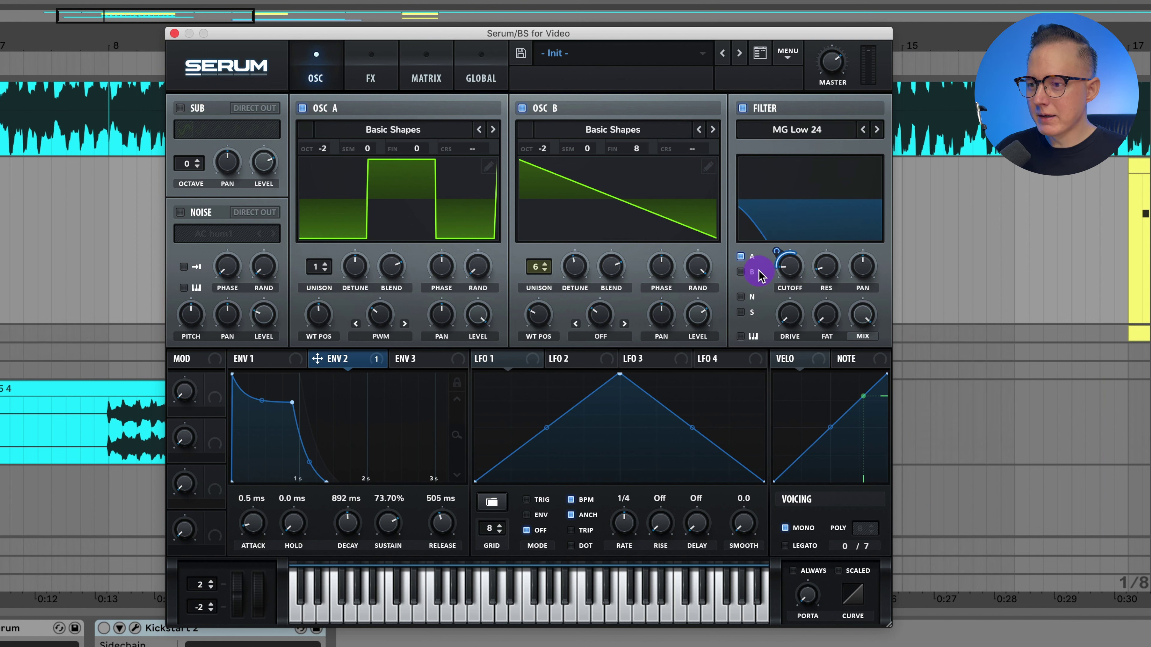
Route oscillator B through the filter and add a small amount of filter drive
{"action": "left_click", "coordinate": [741, 272]}
{"action": "left_click", "coordinate": [796, 312]}
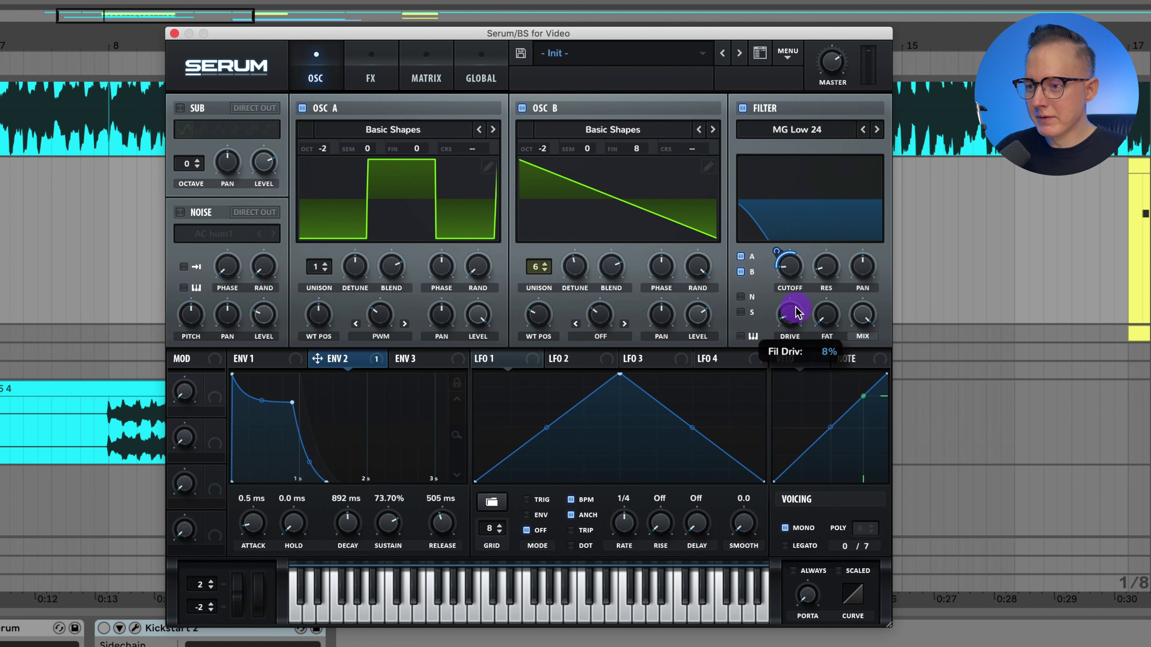
{"action": "left_click_drag", "start_coordinate": [796, 305], "coordinate": [803, 313]}
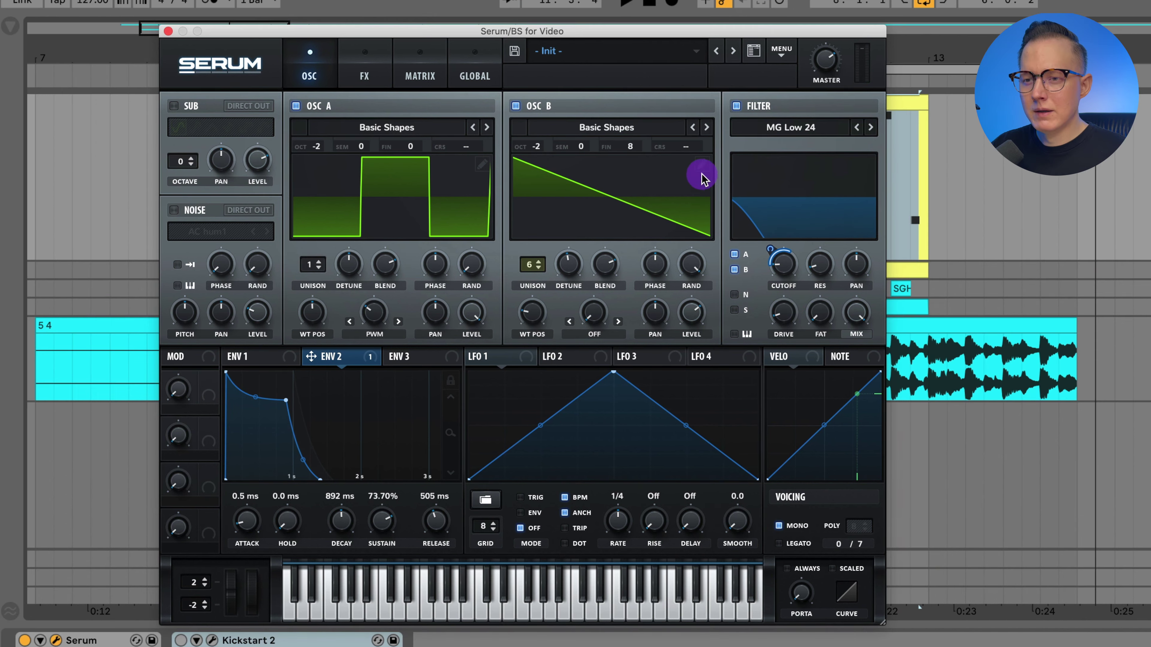
Compare the bass with oscillator B switched off and back on
{"action": "left_click", "coordinate": [515, 107]}
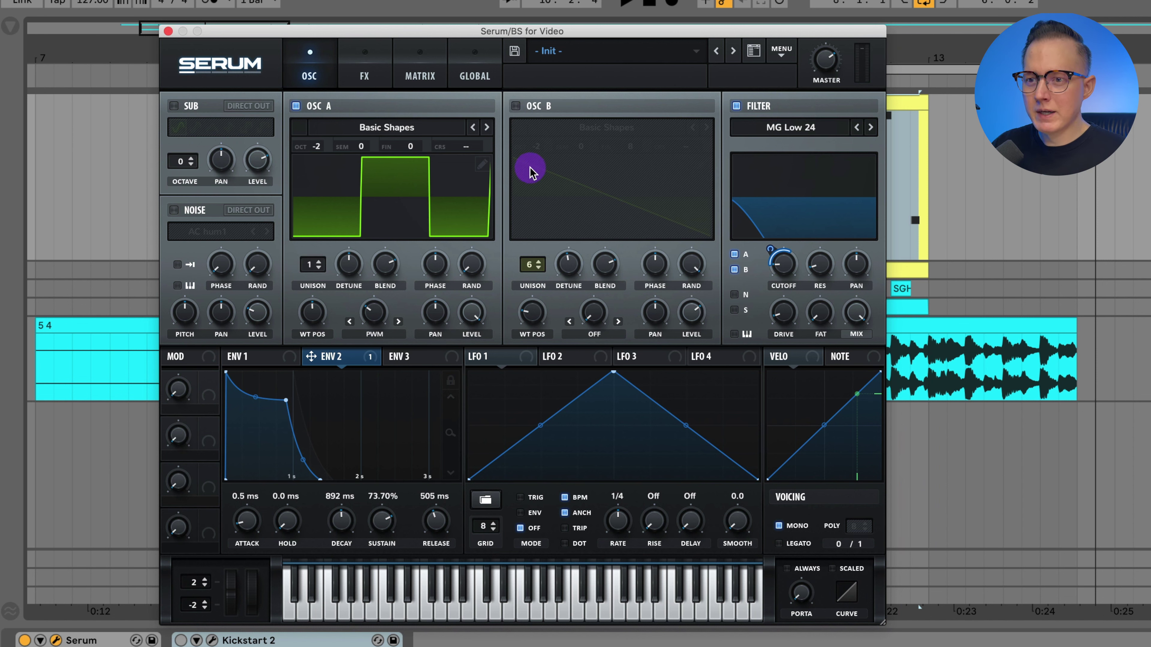
{"action": "left_click", "coordinate": [614, 226]}
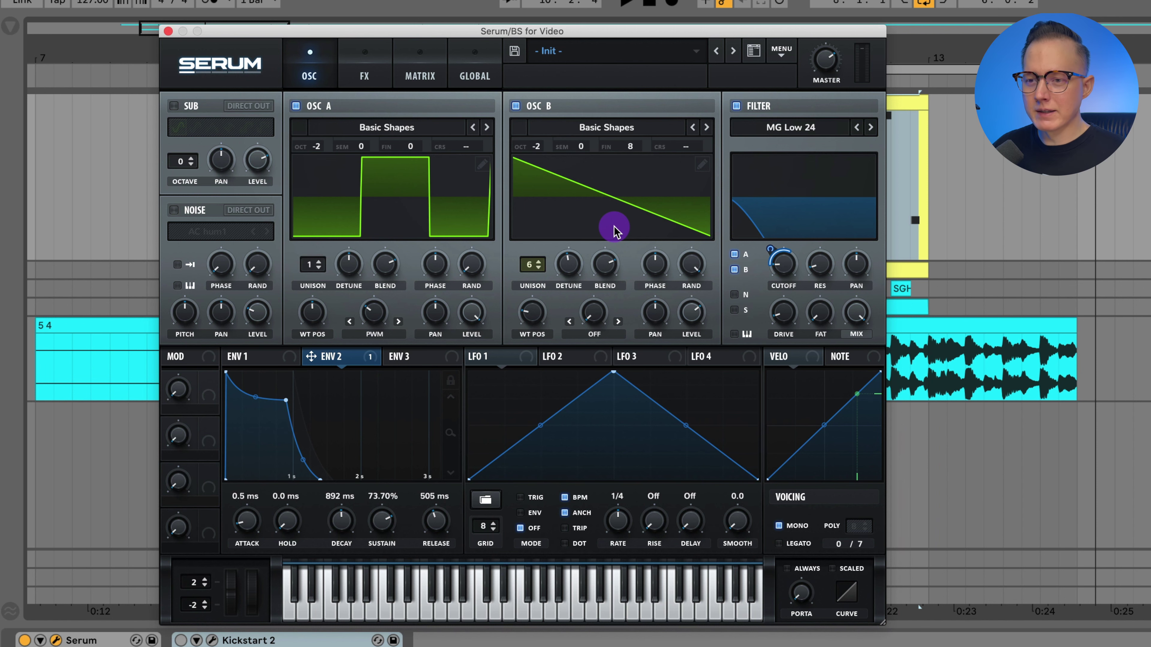
Enable Serum's EQ effect with a slight low-shelf cut and a gentle dip in the peak band
{"action": "left_click", "coordinate": [364, 75]}
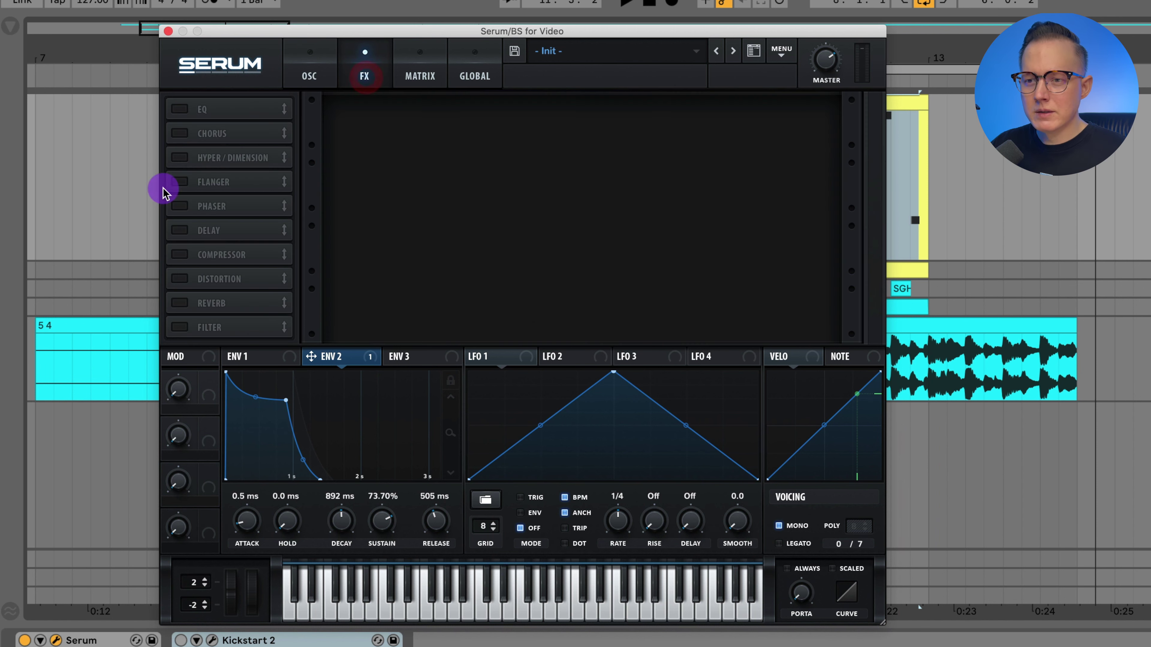
{"action": "left_click", "coordinate": [179, 110]}
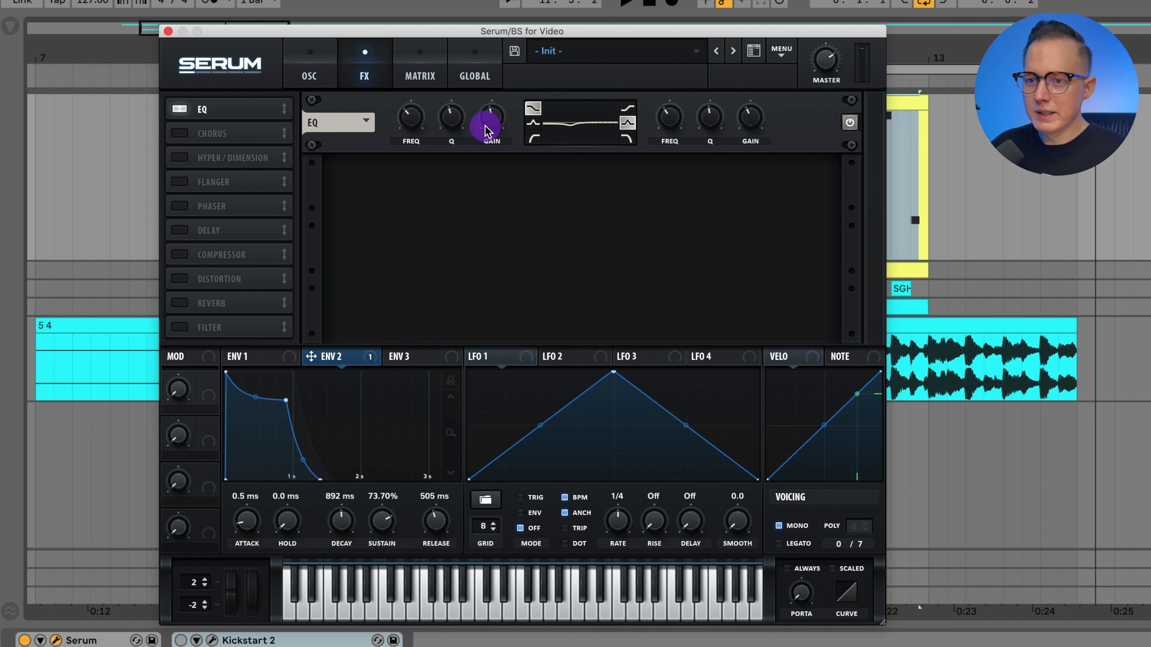
{"action": "mouse_move", "coordinate": [488, 124]}
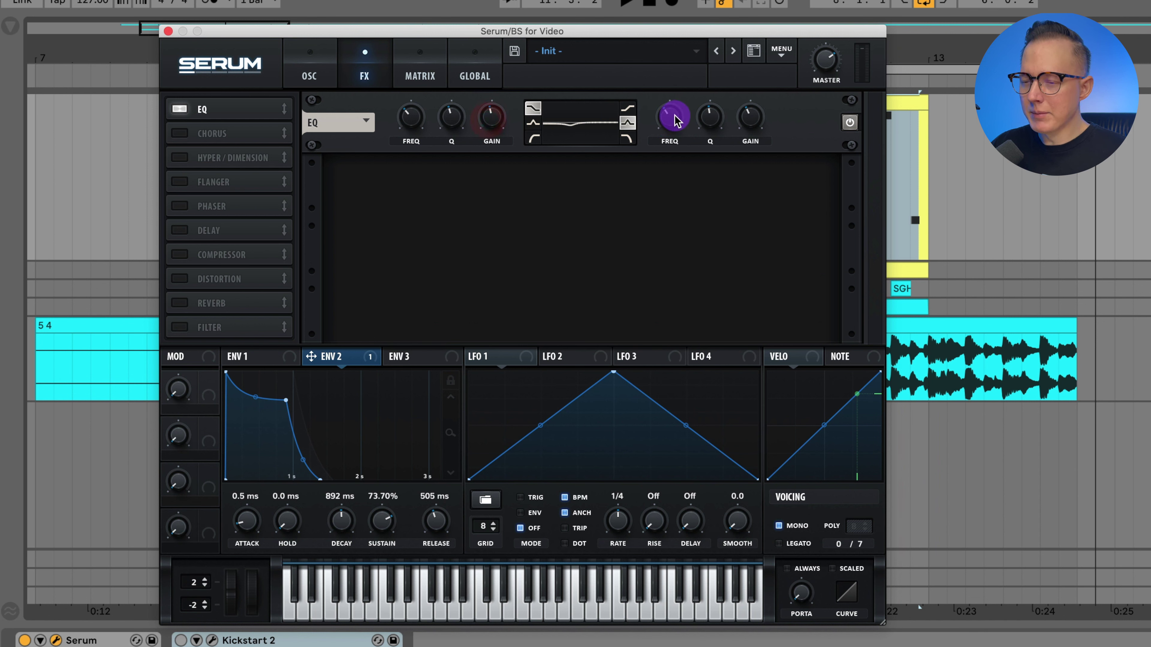
{"action": "mouse_move", "coordinate": [676, 121]}
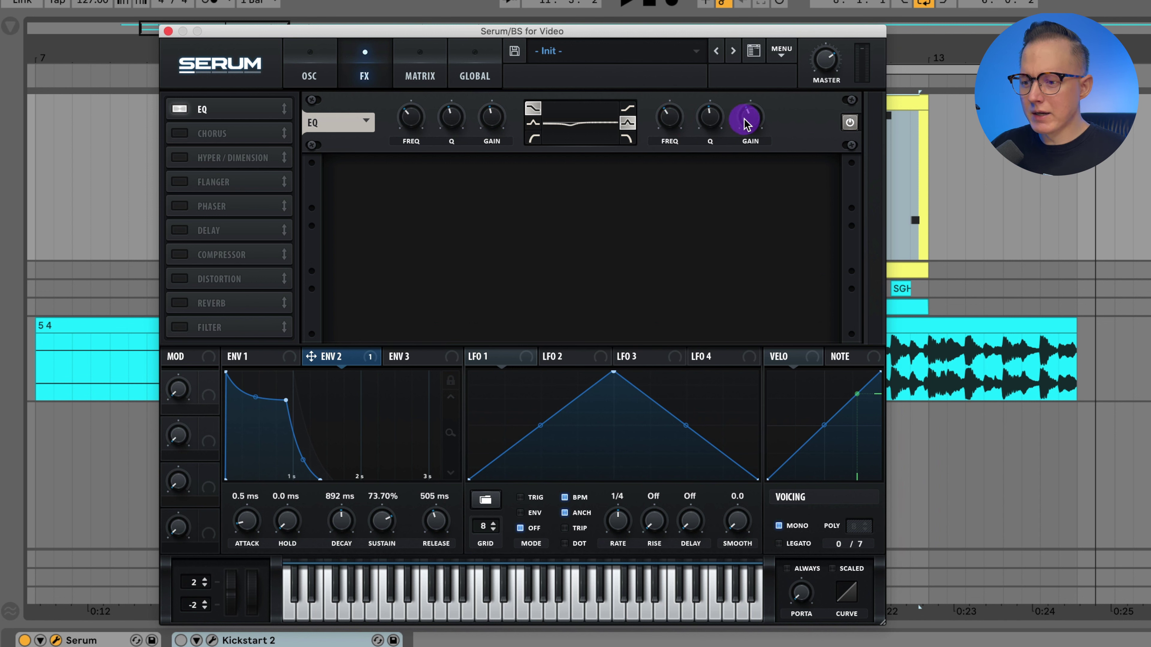
Play the bass with the EQ bypassed and re-enabled to compare the sound and its overall level
{"action": "key", "text": "space"}
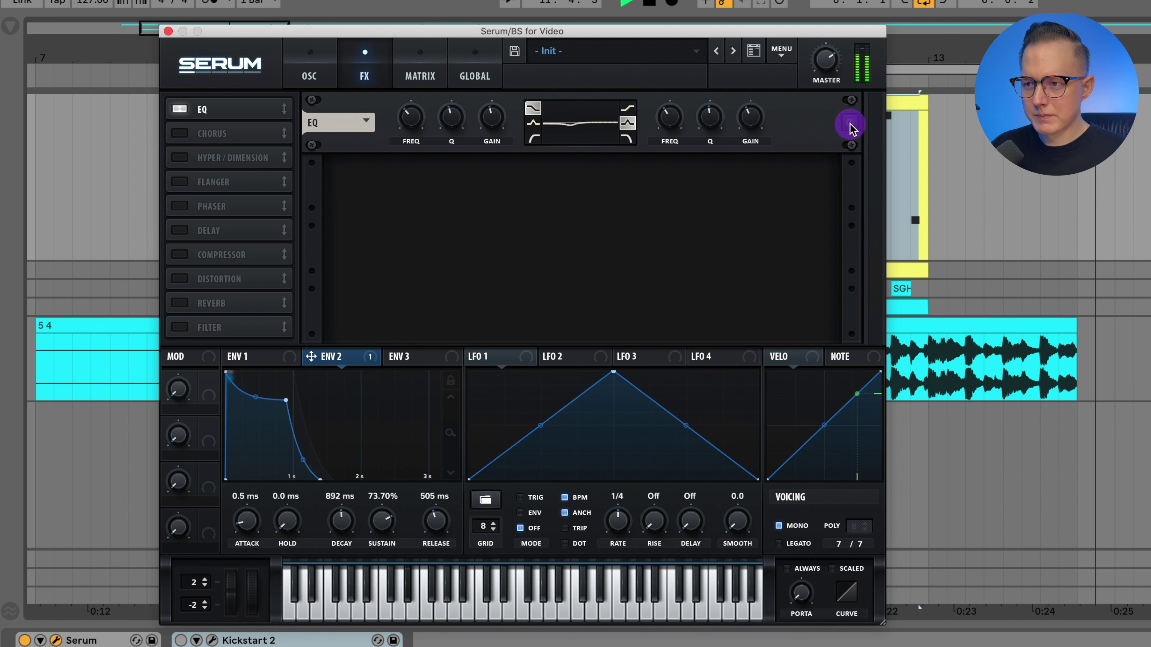
{"action": "key", "text": "space"}
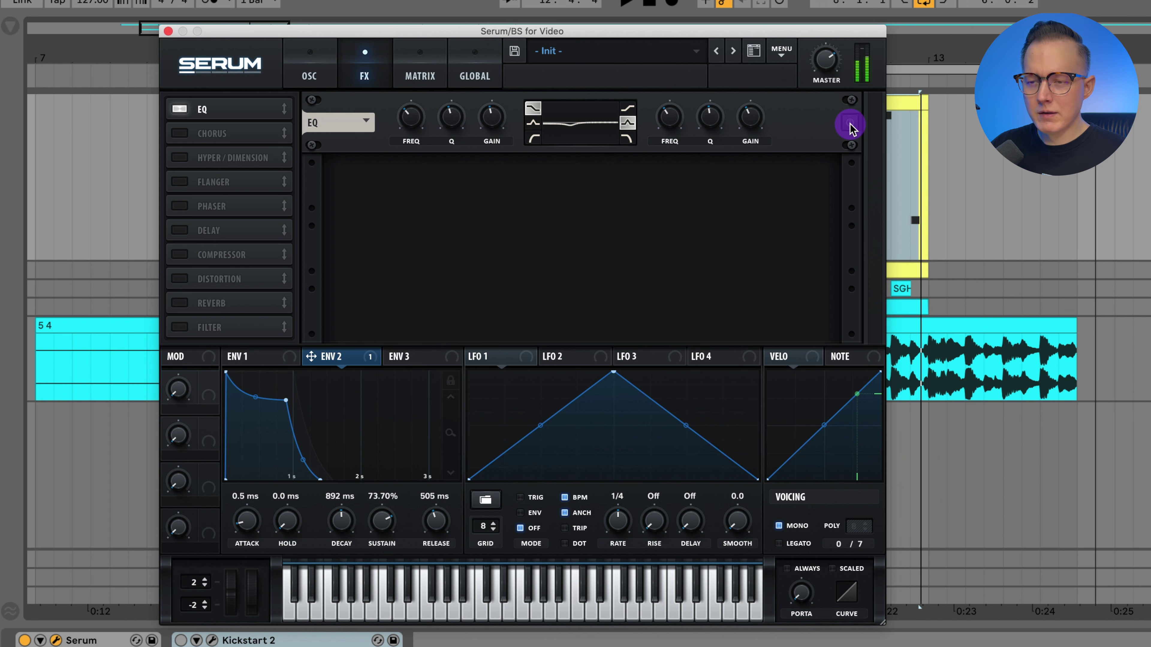
{"action": "left_click", "coordinate": [828, 63]}
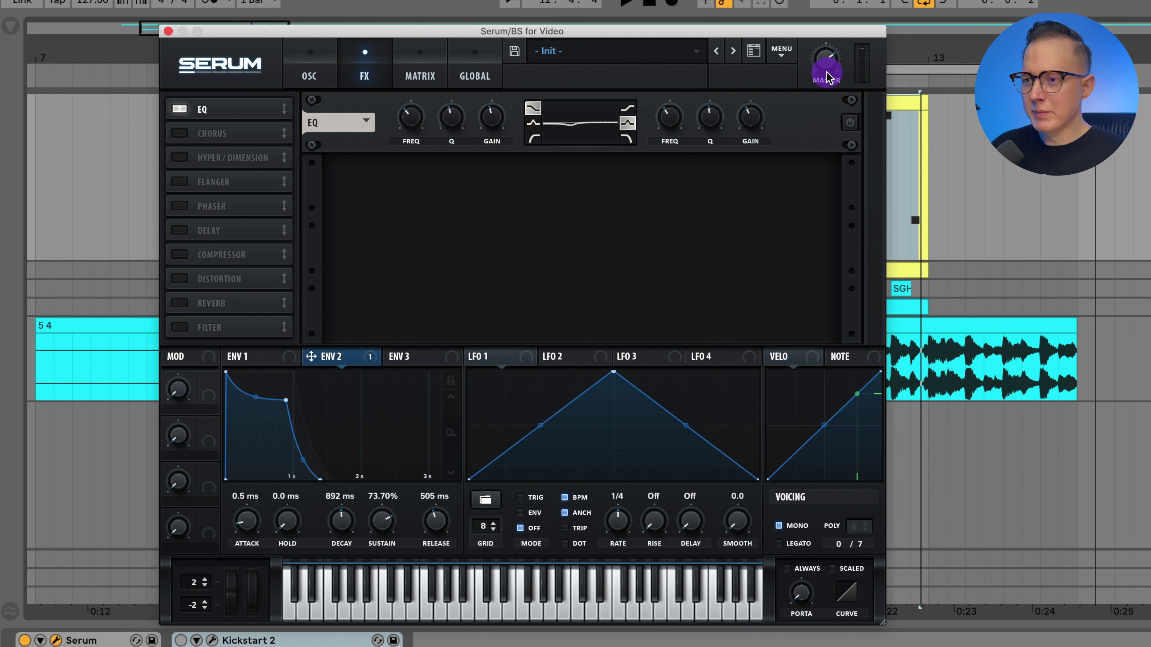
{"action": "left_click_drag", "start_coordinate": [831, 66], "coordinate": [831, 63]}
{"action": "left_click", "coordinate": [851, 119]}
{"action": "left_click_drag", "start_coordinate": [853, 120], "coordinate": [850, 127]}
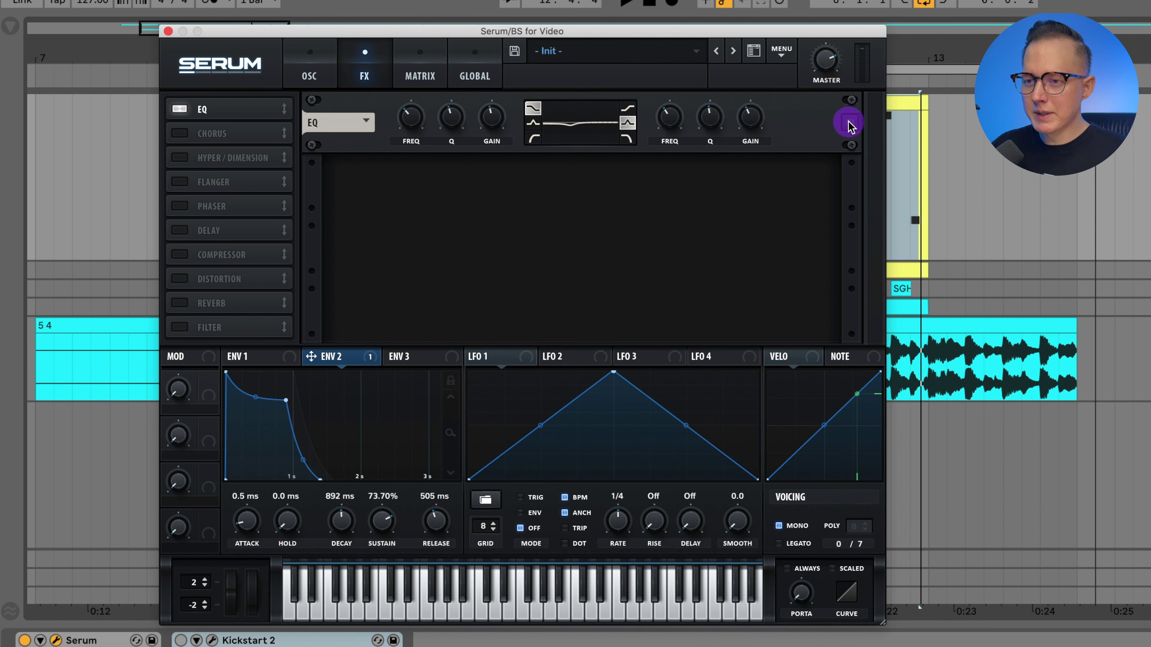
{"action": "key", "text": "space"}
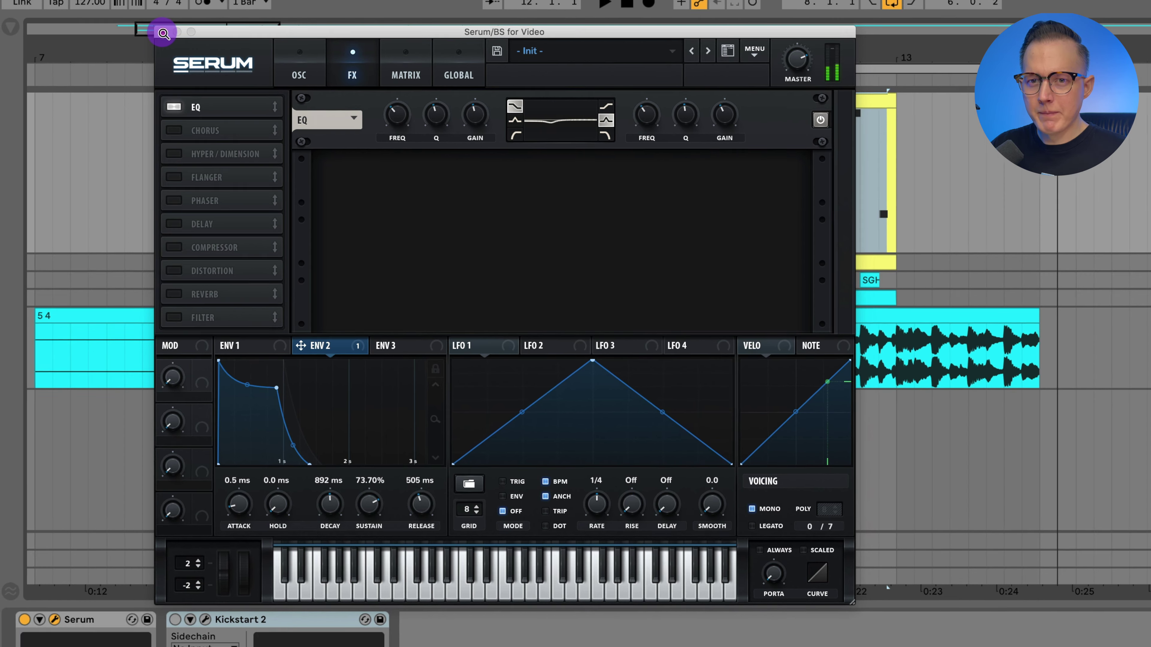
{"action": "key", "text": "space"}
Close Serum, switch on the Kickstart 2 sidechain effect with its 1/4 curve, and audition the ducked bass
{"action": "left_click", "coordinate": [168, 32]}
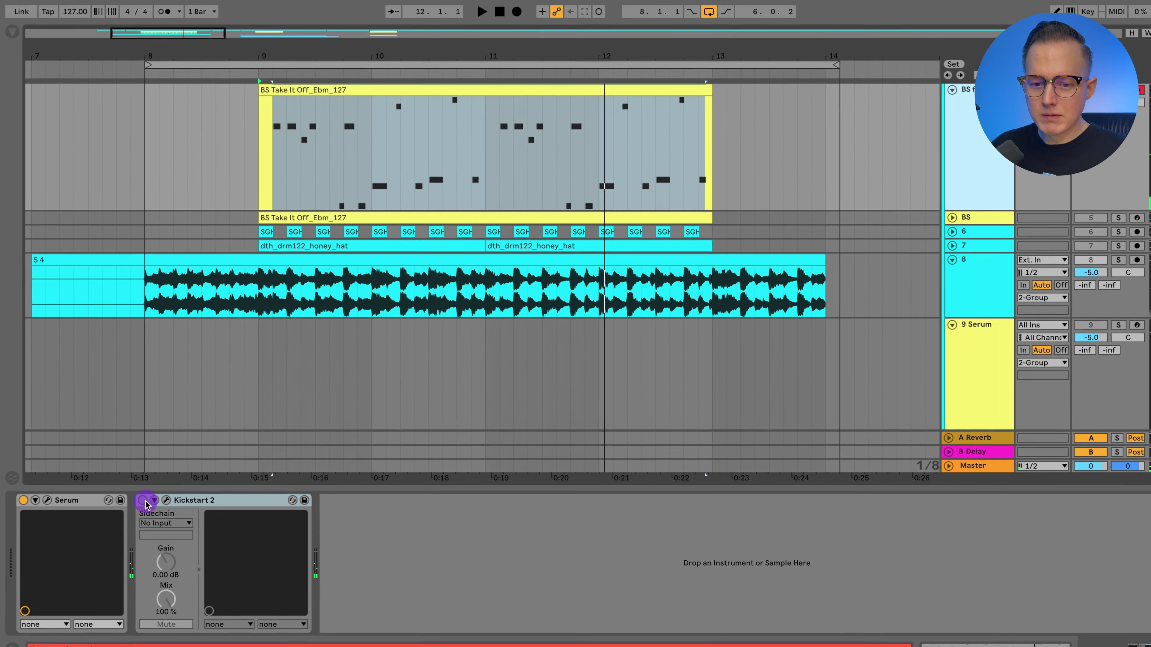
{"action": "left_click", "coordinate": [162, 573]}
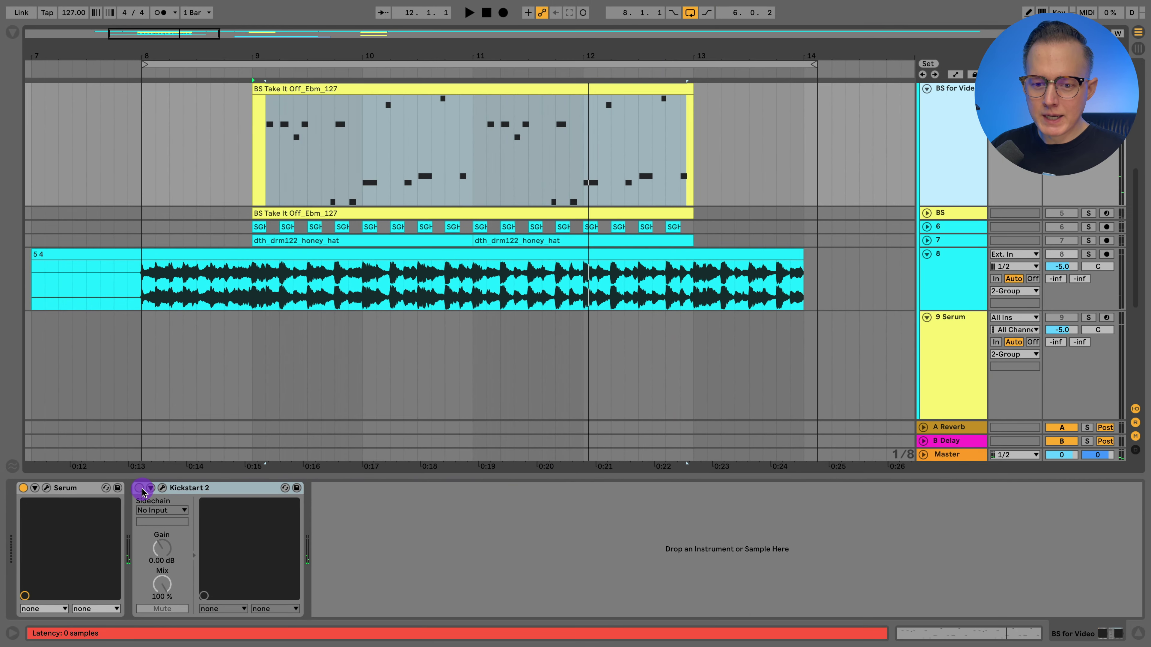
{"action": "left_click", "coordinate": [161, 488]}
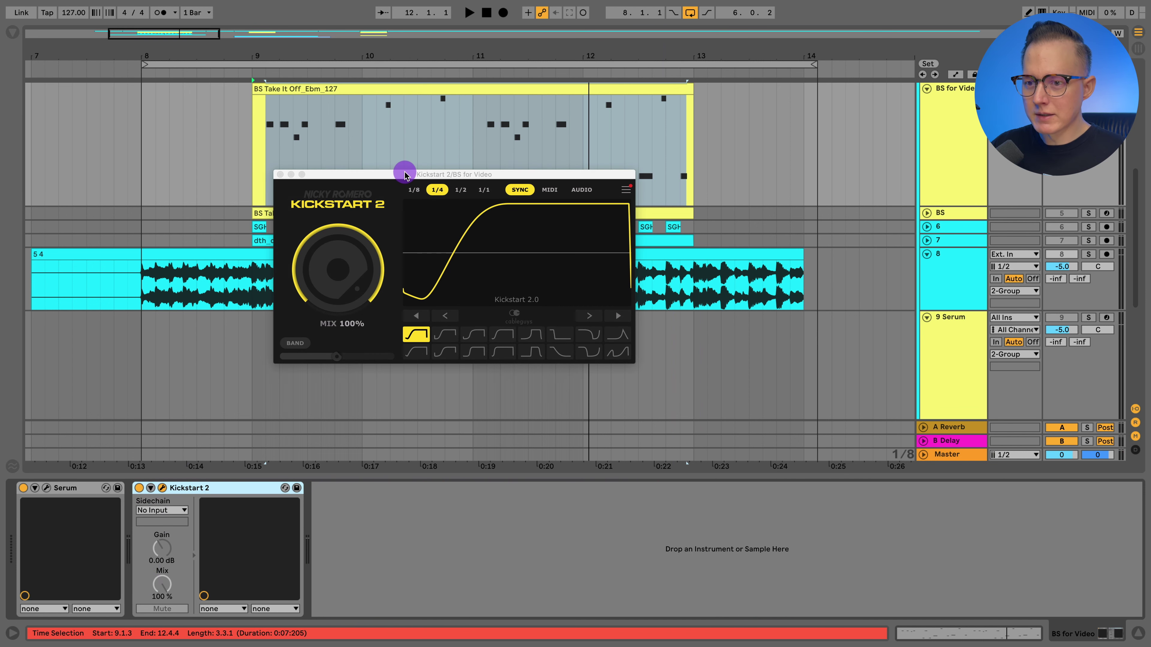
{"action": "left_click_drag", "start_coordinate": [405, 173], "coordinate": [336, 136]}
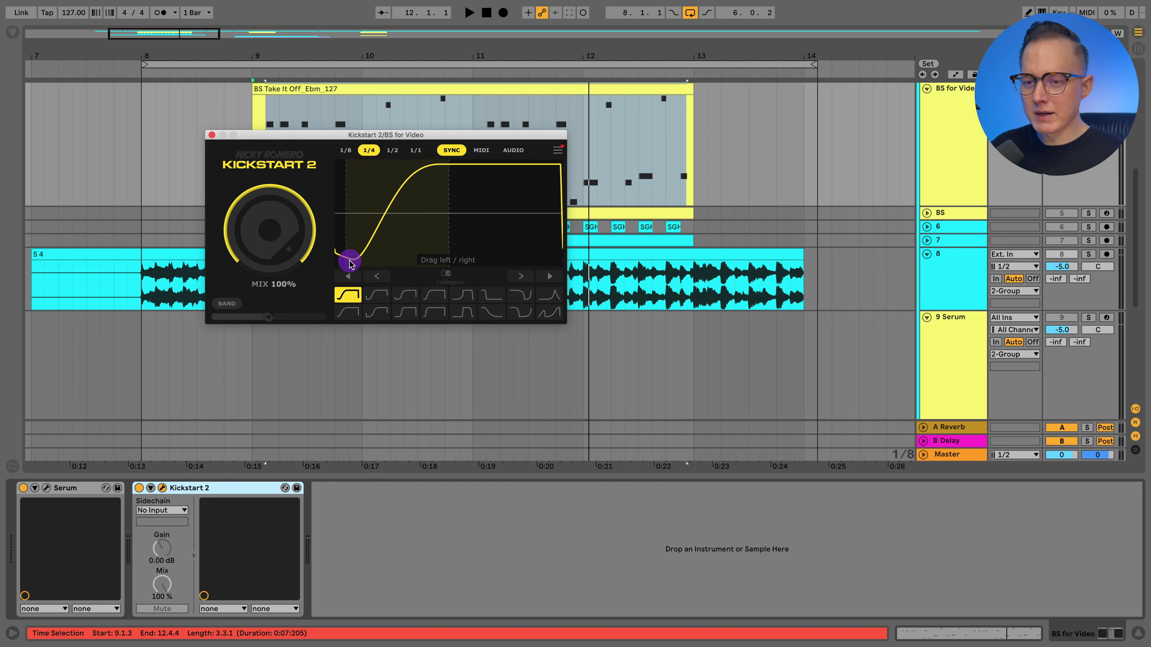
{"action": "key", "text": "space"}
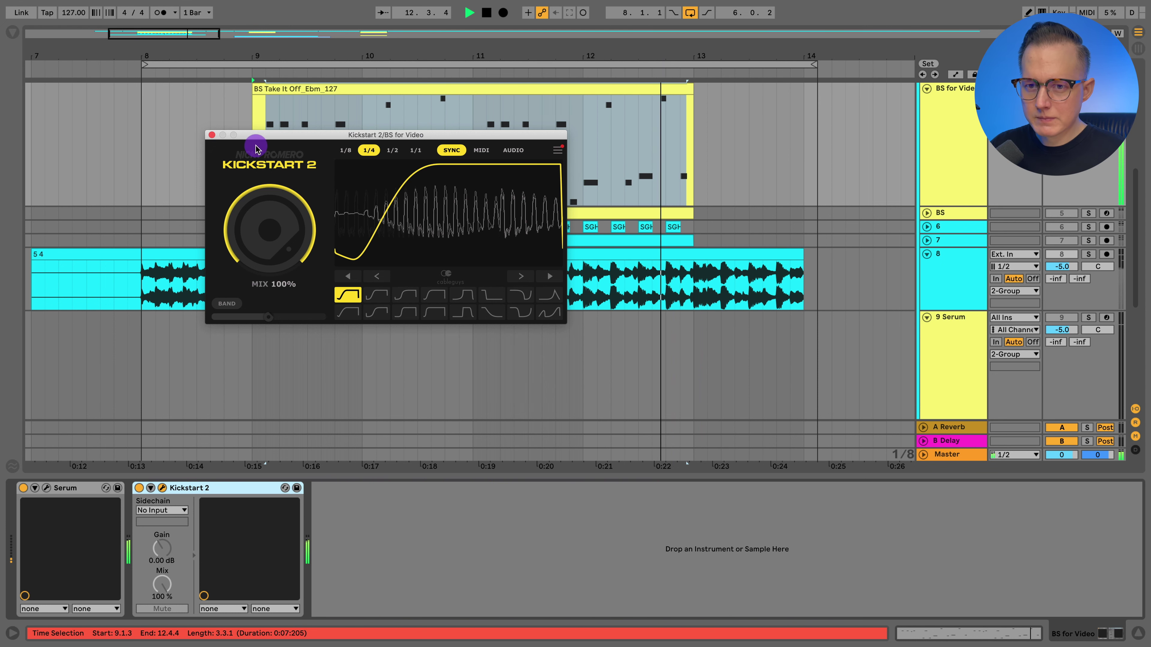
{"action": "left_click", "coordinate": [212, 135]}
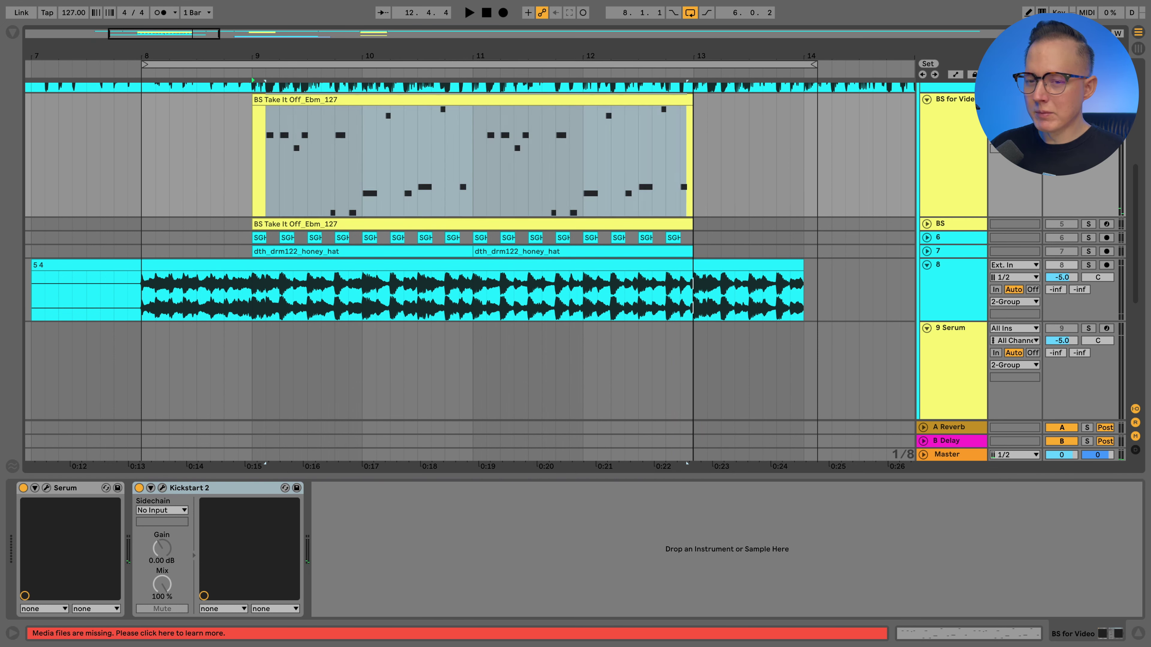
Play the arrangement from 8.3.1 with track 8 activated to hear the bass in the mix
{"action": "left_click", "coordinate": [197, 159]}
{"action": "key", "text": "space"}
{"action": "scroll", "coordinate": [837, 188], "scroll_direction": "up", "scroll_amount": 2}
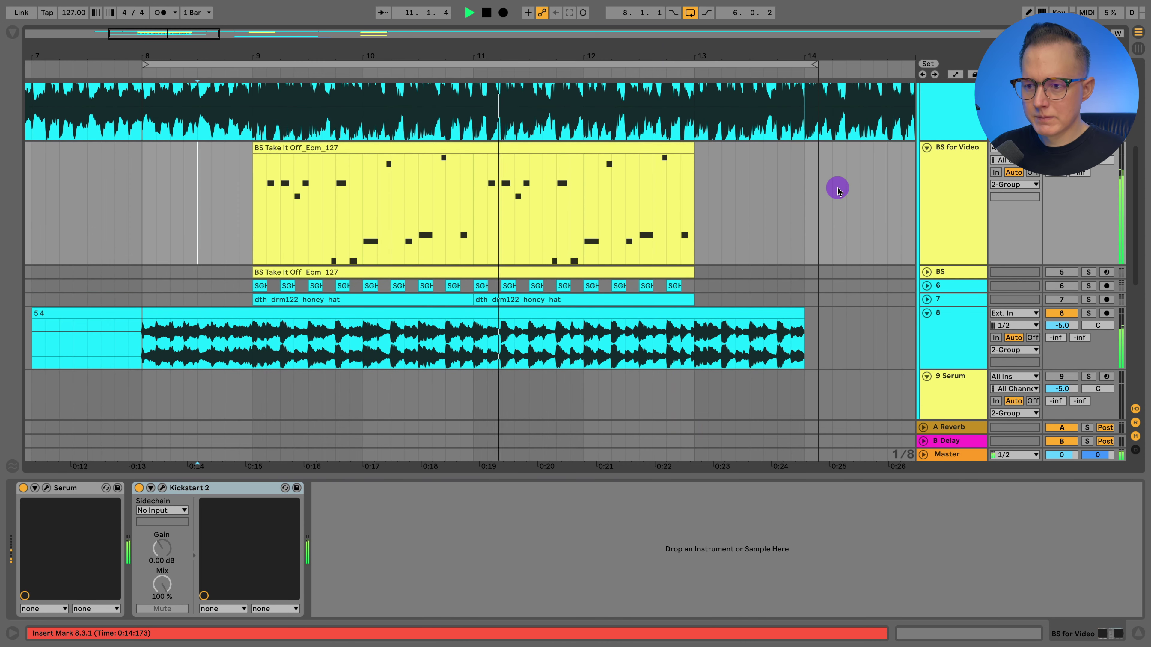